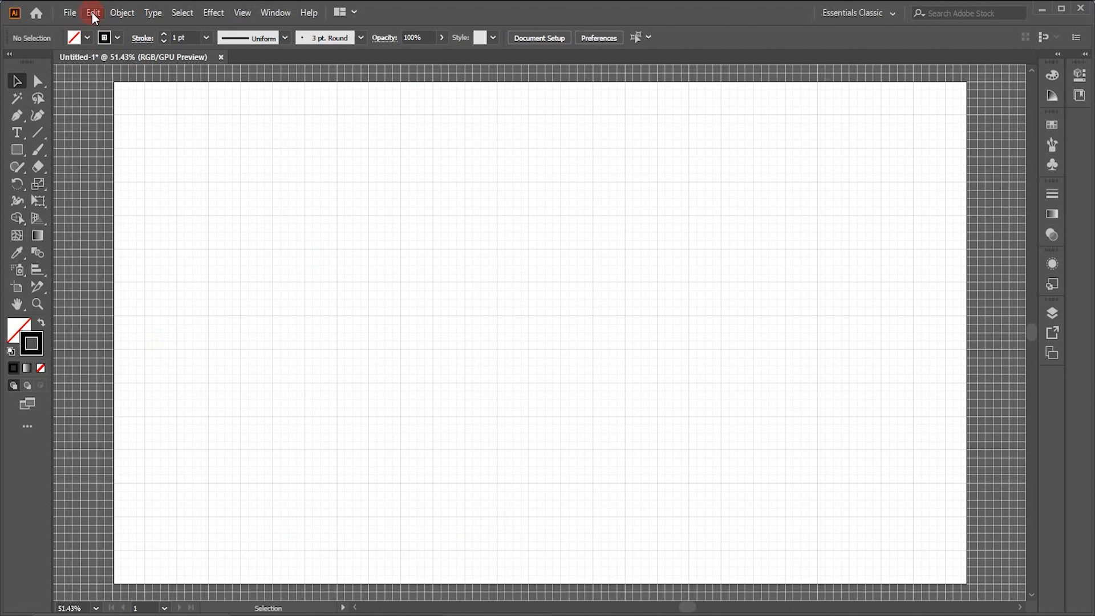
# Step: Set the document grid's color to Light Blue in the Guides & Grid preferences, keeping the style as Lines
pyautogui.moveTo(111, 468)
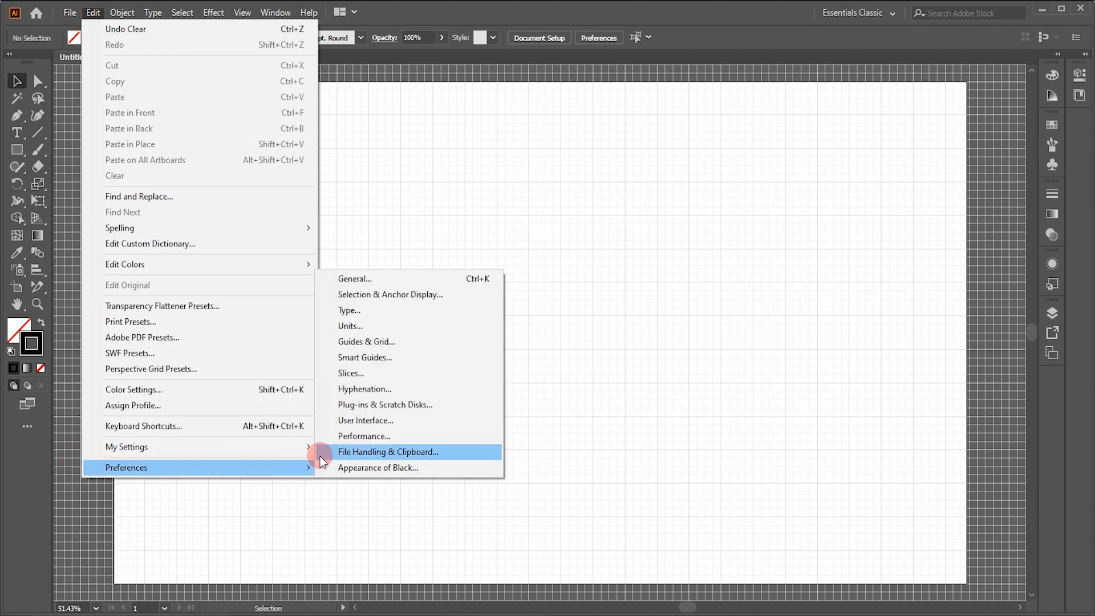
pyautogui.click(387, 343)
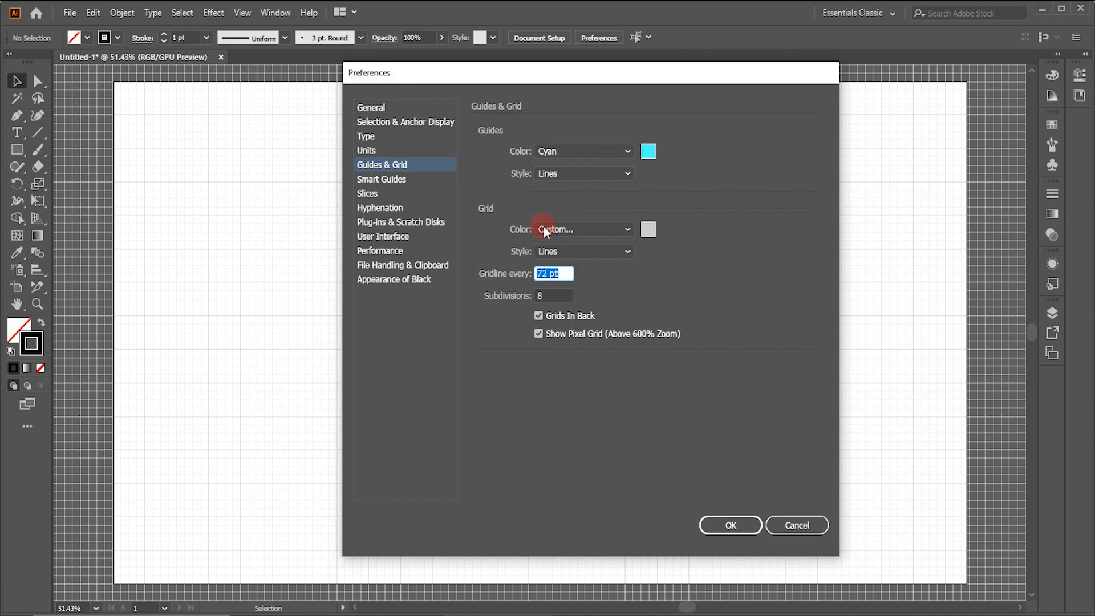
pyautogui.click(629, 229)
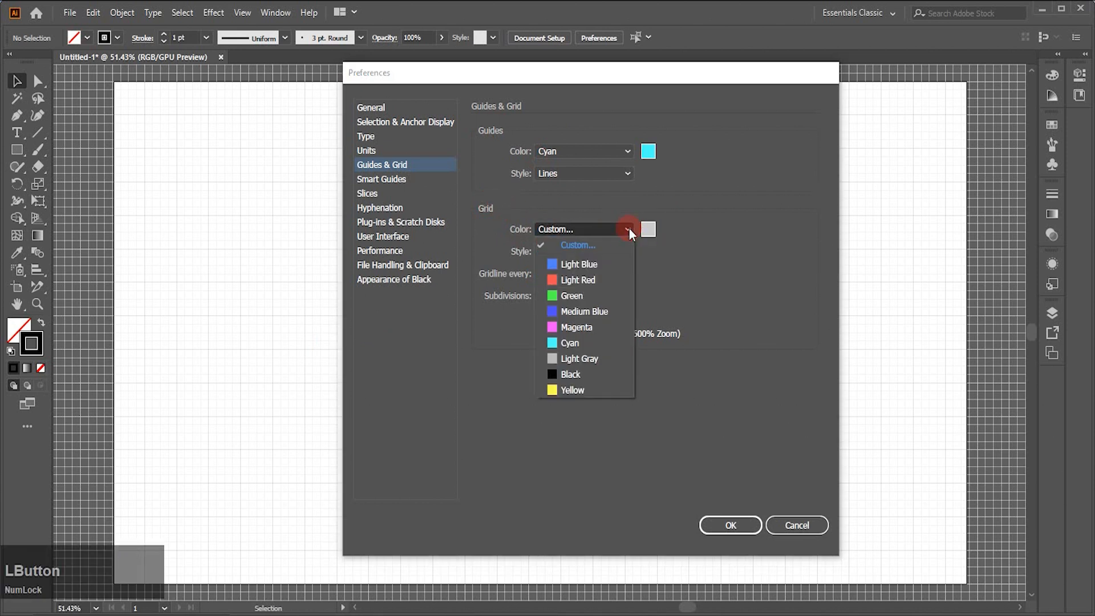
pyautogui.click(585, 266)
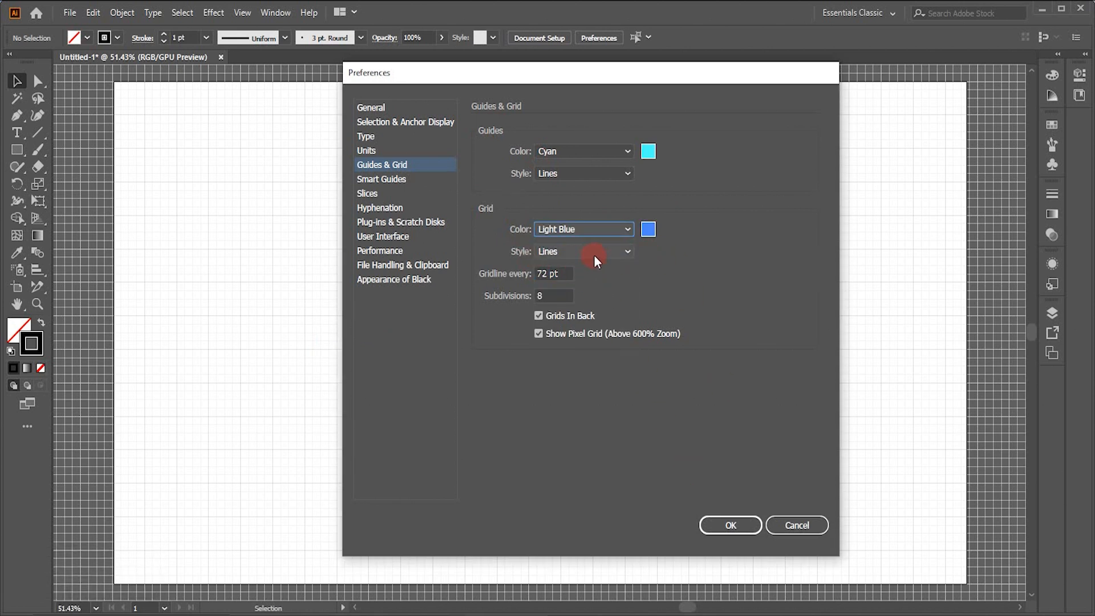
pyautogui.click(626, 254)
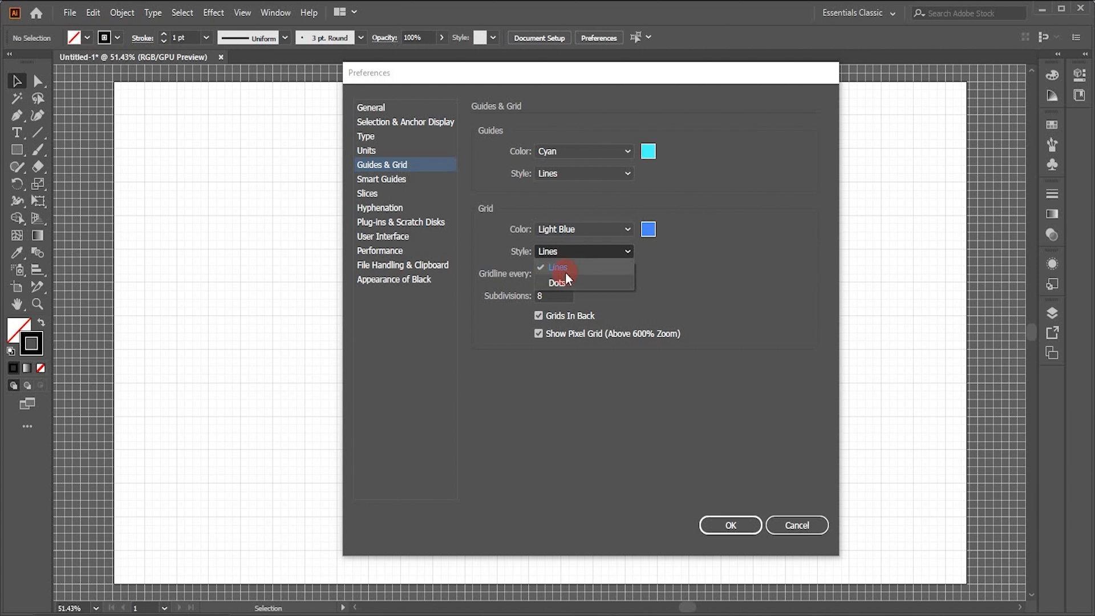
pyautogui.click(676, 265)
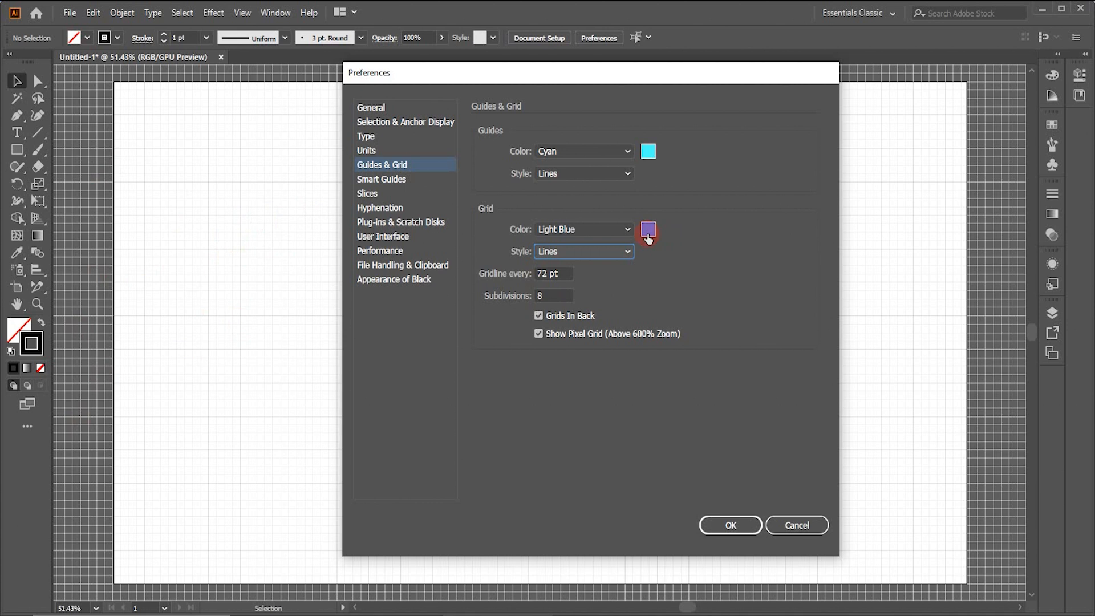
pyautogui.click(725, 529)
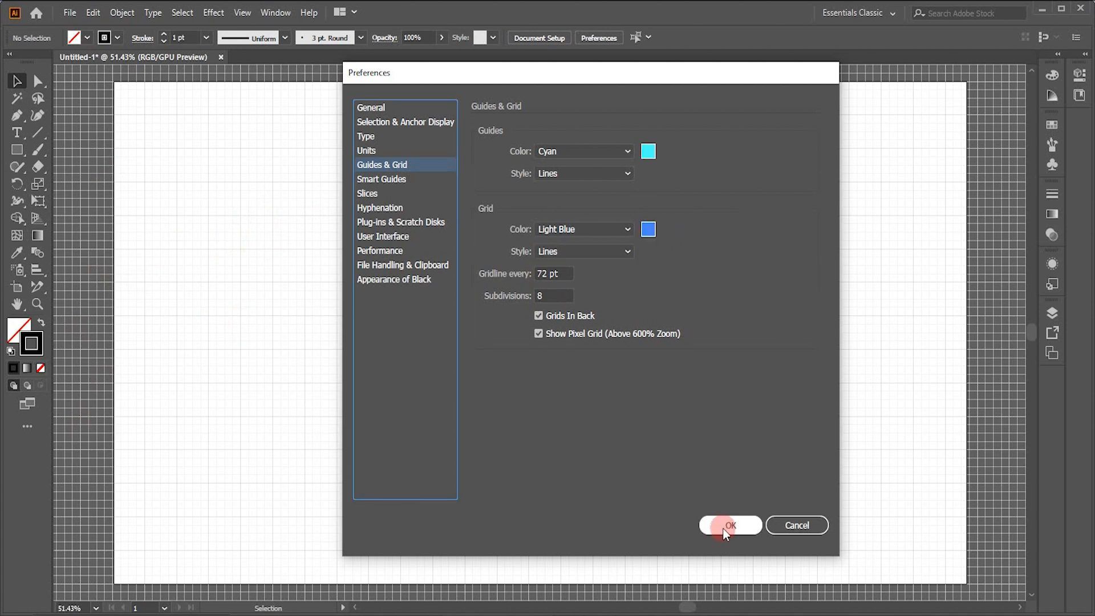
pyautogui.click(724, 529)
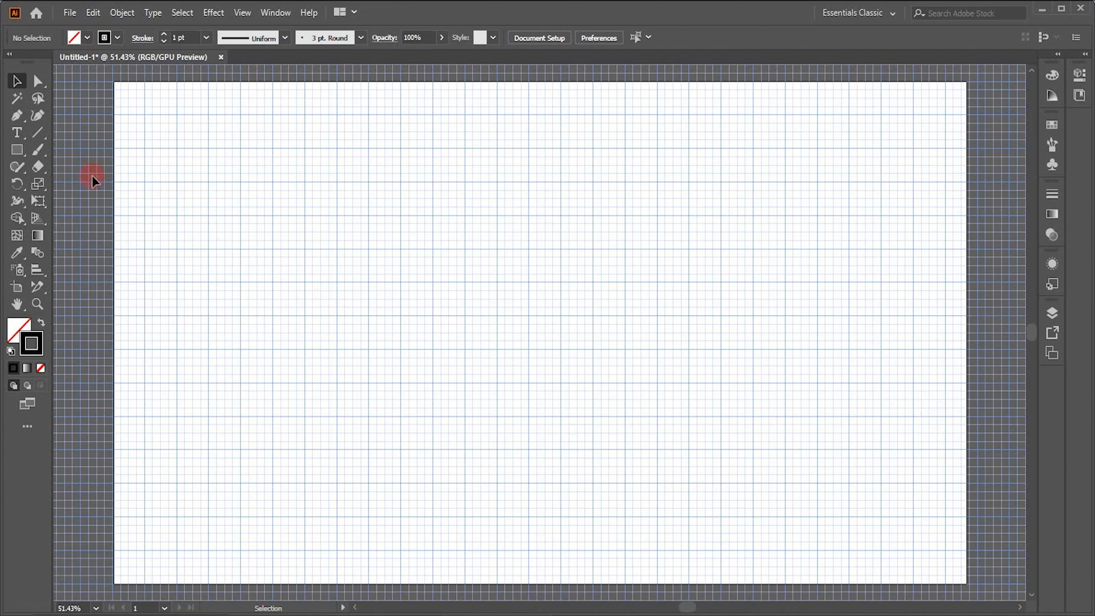
# Step: Inspect the grid up close at the artboard's left edge and locate the Snap to Grid option
pyautogui.click(36, 304)
pyautogui.moveTo(323, 242); pyautogui.dragTo(594, 383)
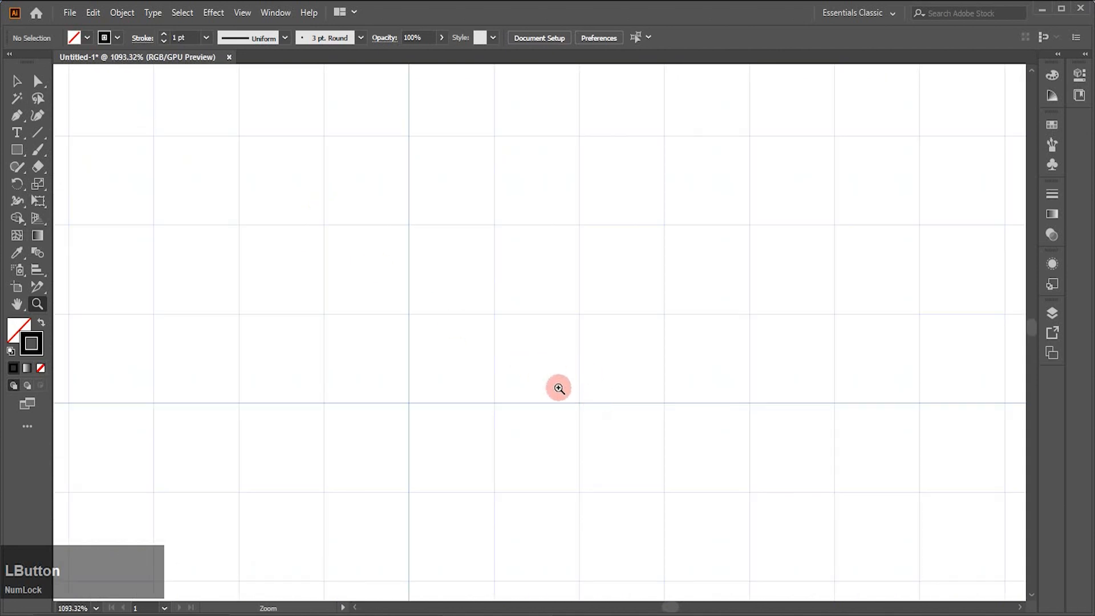
pyautogui.moveTo(582, 443); pyautogui.dragTo(633, 397)
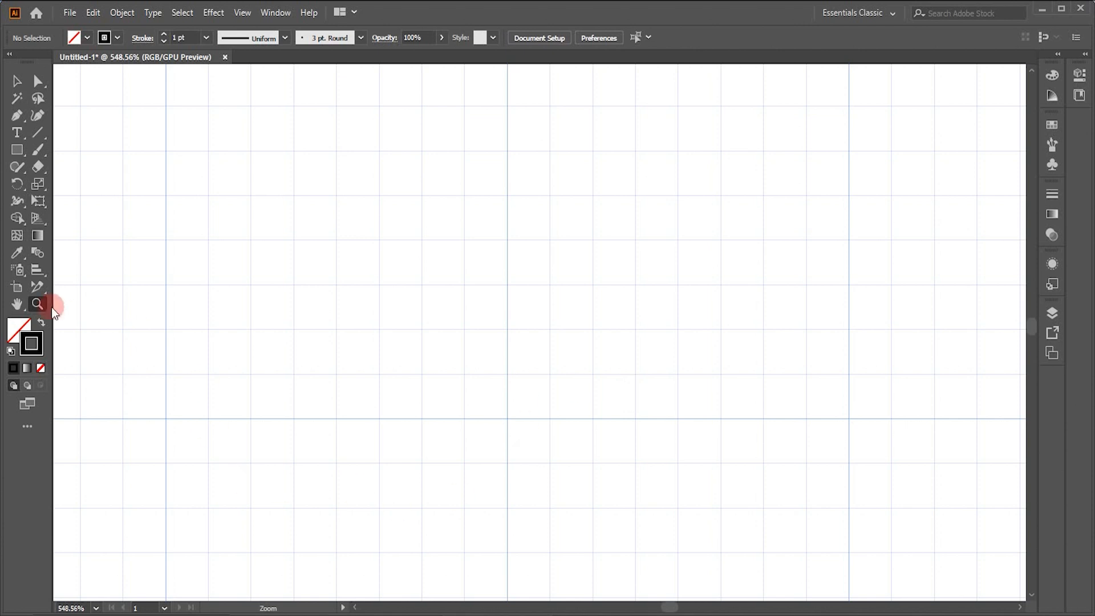
pyautogui.click(17, 304)
pyautogui.moveTo(84, 330); pyautogui.dragTo(581, 363)
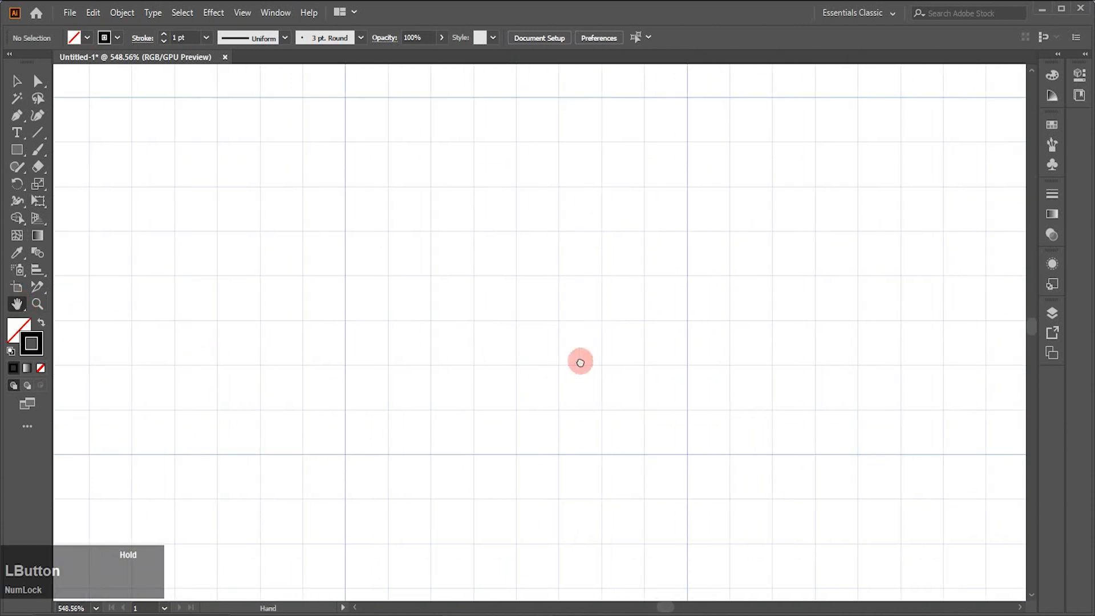
pyautogui.moveTo(249, 332); pyautogui.dragTo(672, 326)
pyautogui.moveTo(181, 311); pyautogui.dragTo(535, 323)
pyautogui.moveTo(262, 309); pyautogui.dragTo(664, 300)
pyautogui.moveTo(563, 343); pyautogui.dragTo(594, 340)
pyautogui.click(17, 81)
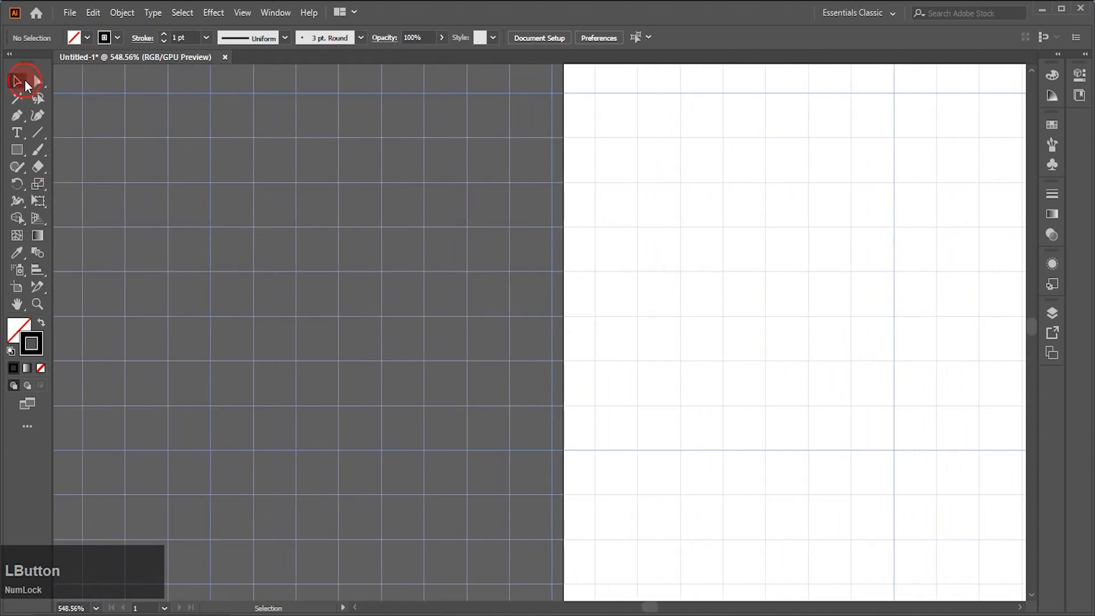
pyautogui.click(247, 13)
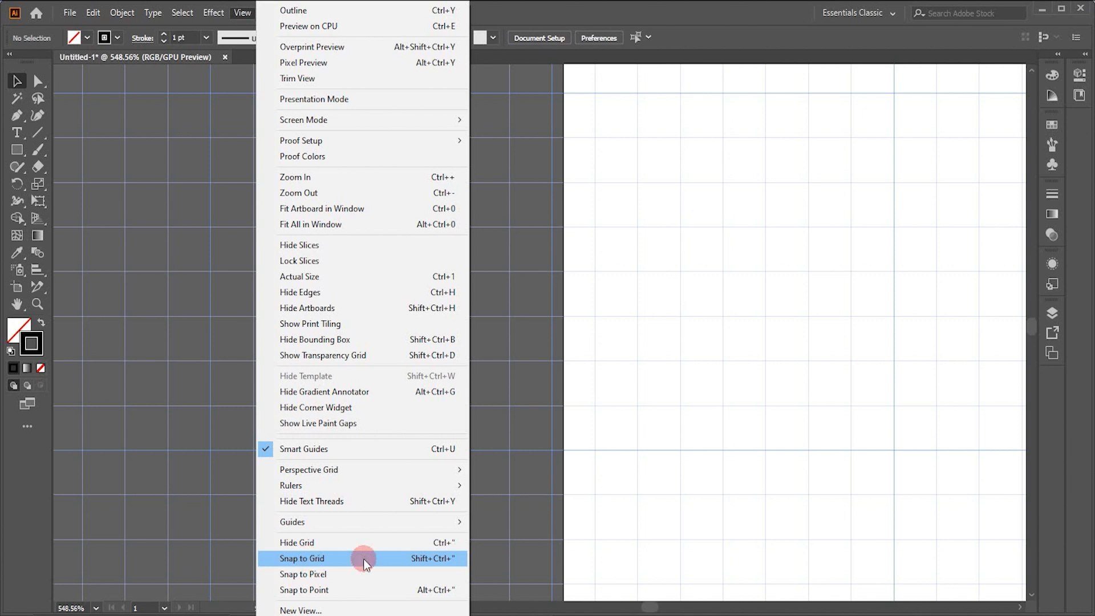
pyautogui.click(616, 495)
# Step: With snapping off, draw a closed irregular Pen path and a rectangle about 11.4 by 10 pt beside the artboard
pyautogui.click(20, 114)
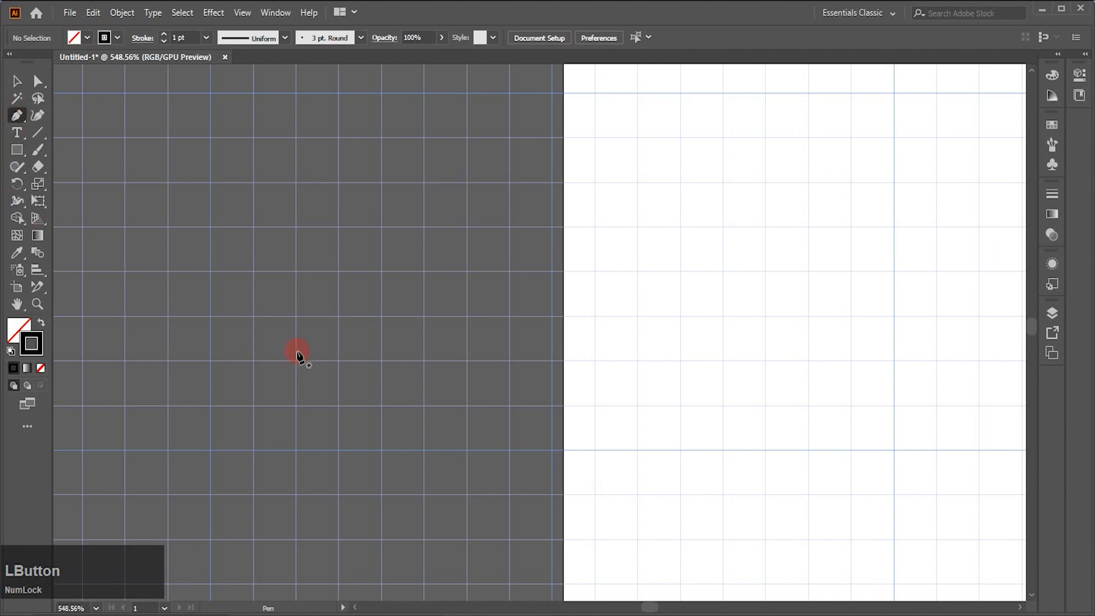
pyautogui.moveTo(262, 338); pyautogui.dragTo(364, 398)
pyautogui.click(284, 340)
pyautogui.click(307, 340)
pyautogui.click(359, 384)
pyautogui.click(310, 386)
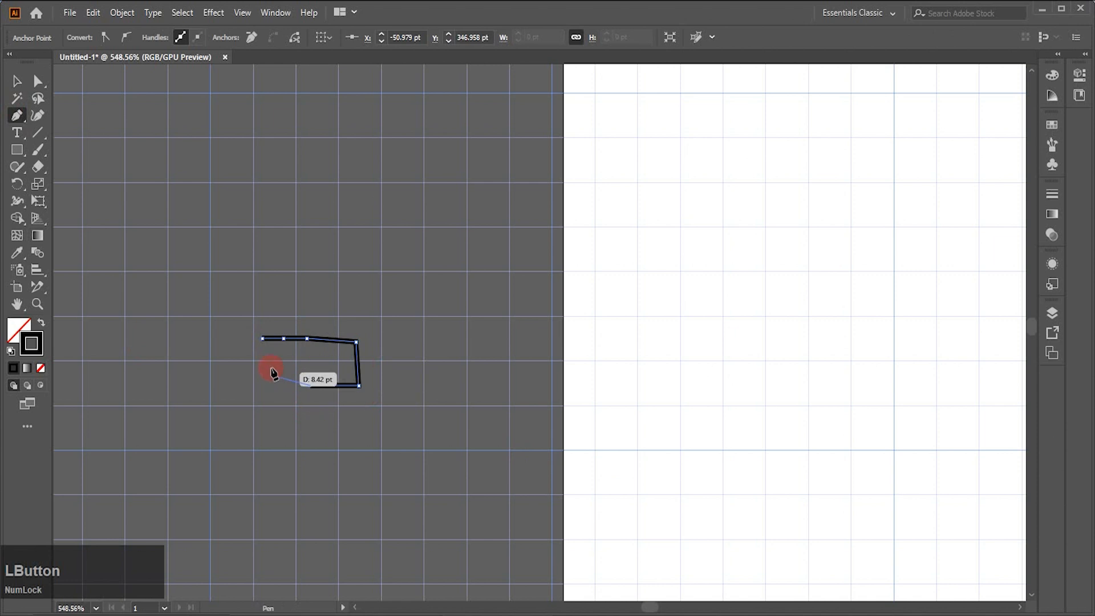
pyautogui.click(260, 339)
pyautogui.click(16, 151)
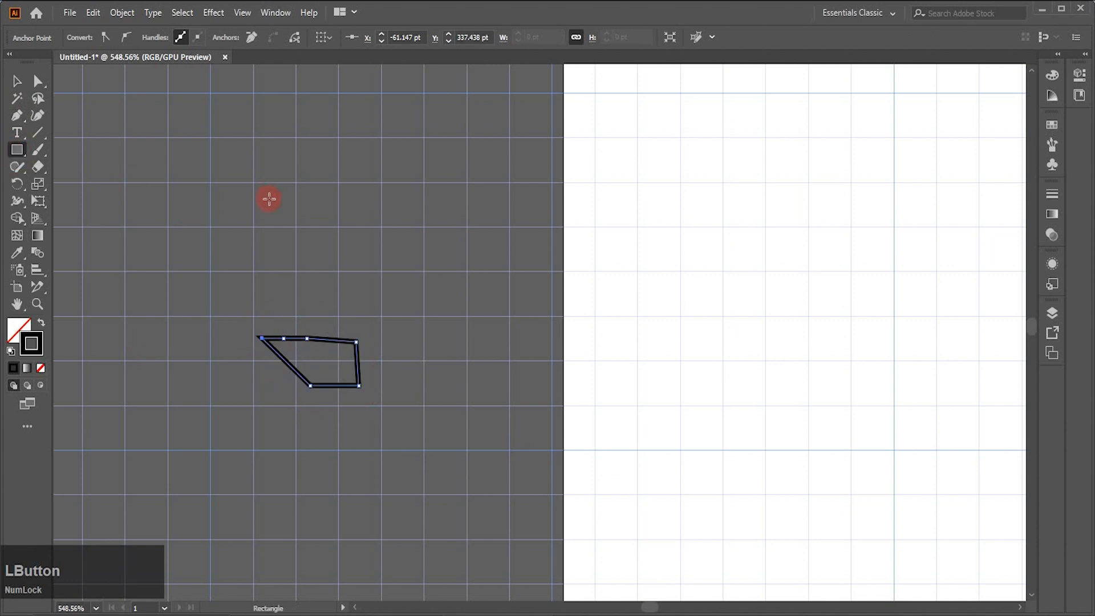
pyautogui.moveTo(270, 203)
pyautogui.mouseDown()
pyautogui.moveTo(276, 224)
pyautogui.moveTo(325, 253)
pyautogui.mouseUp()
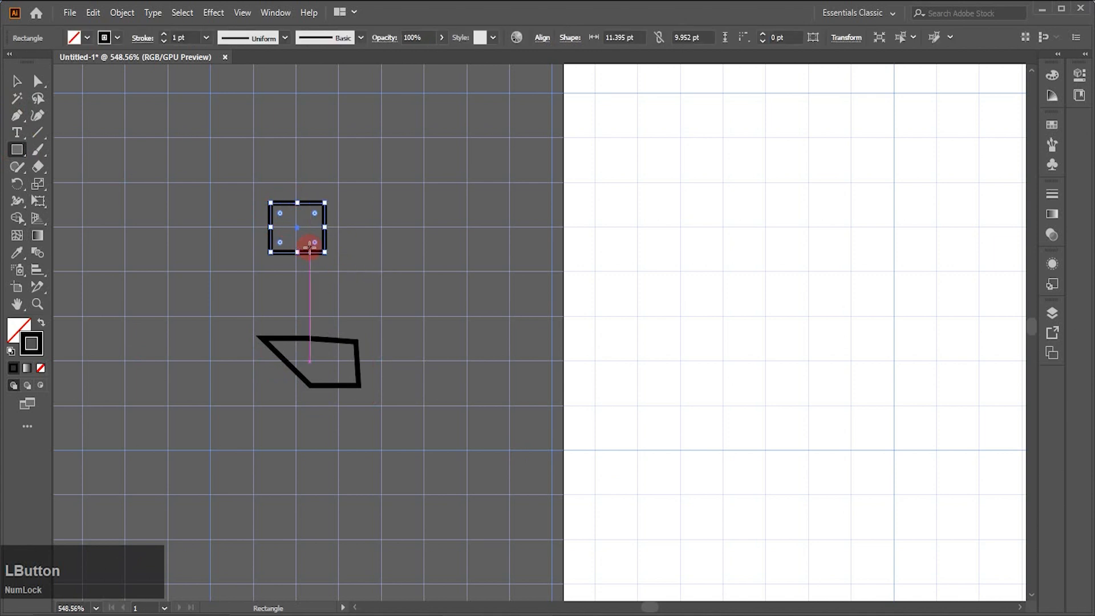
# Step: Turn on Snap to Grid to draw a bent two-segment Pen path and a 27 by 18 pt rectangle beside the artboard
pyautogui.click(242, 12)
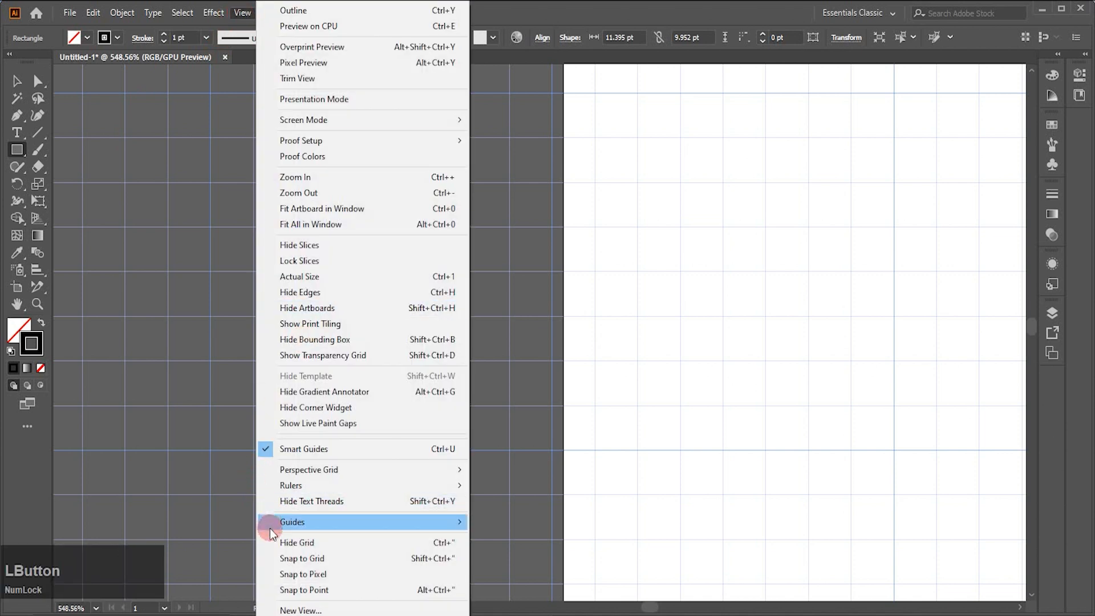
pyautogui.click(269, 560)
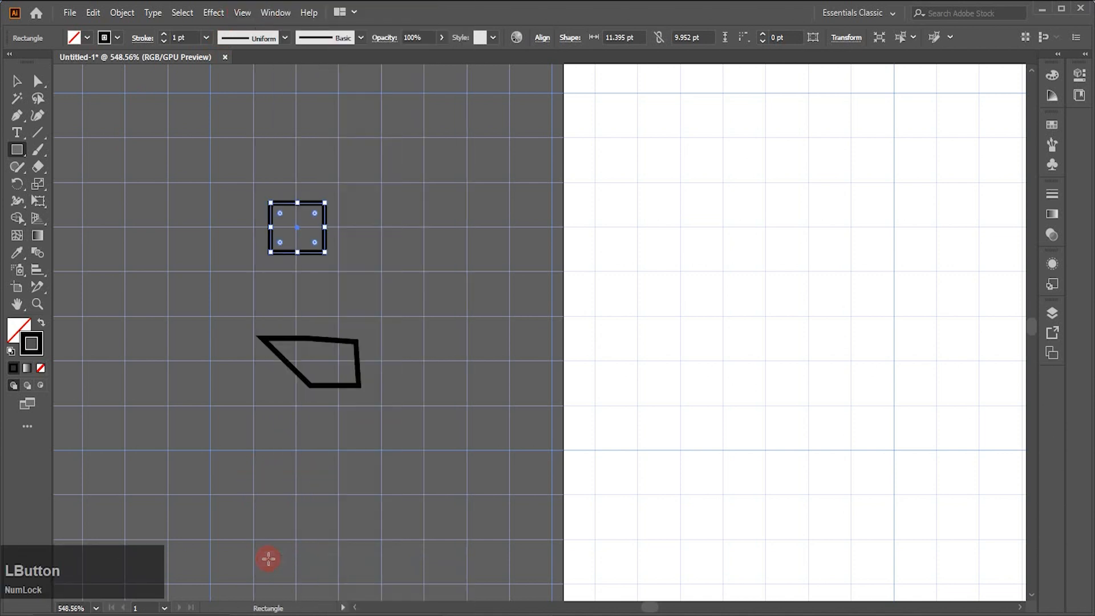
pyautogui.click(20, 116)
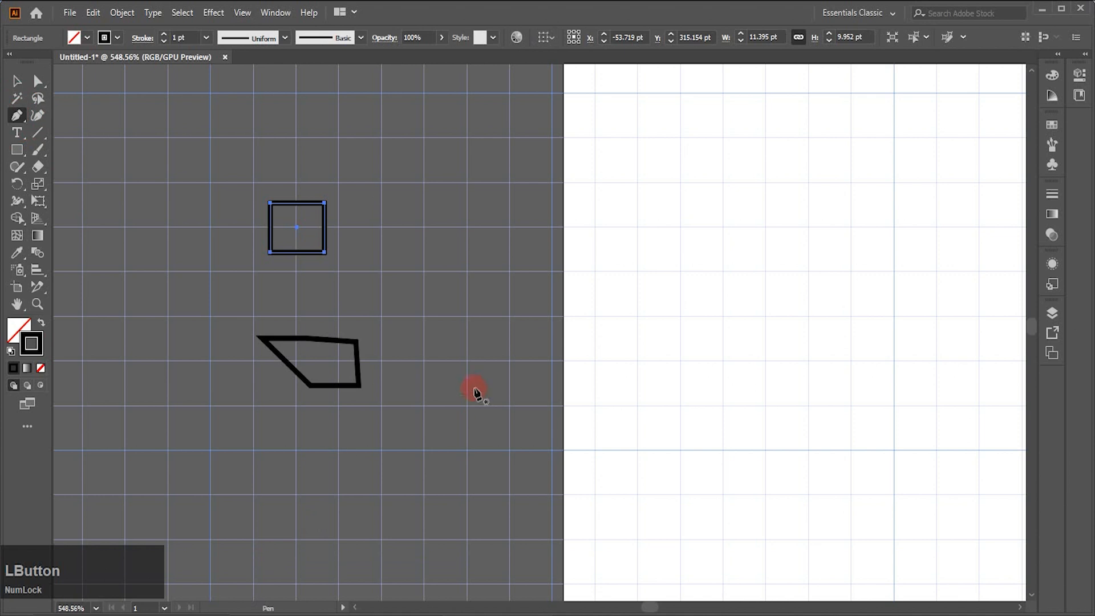
pyautogui.click(429, 324)
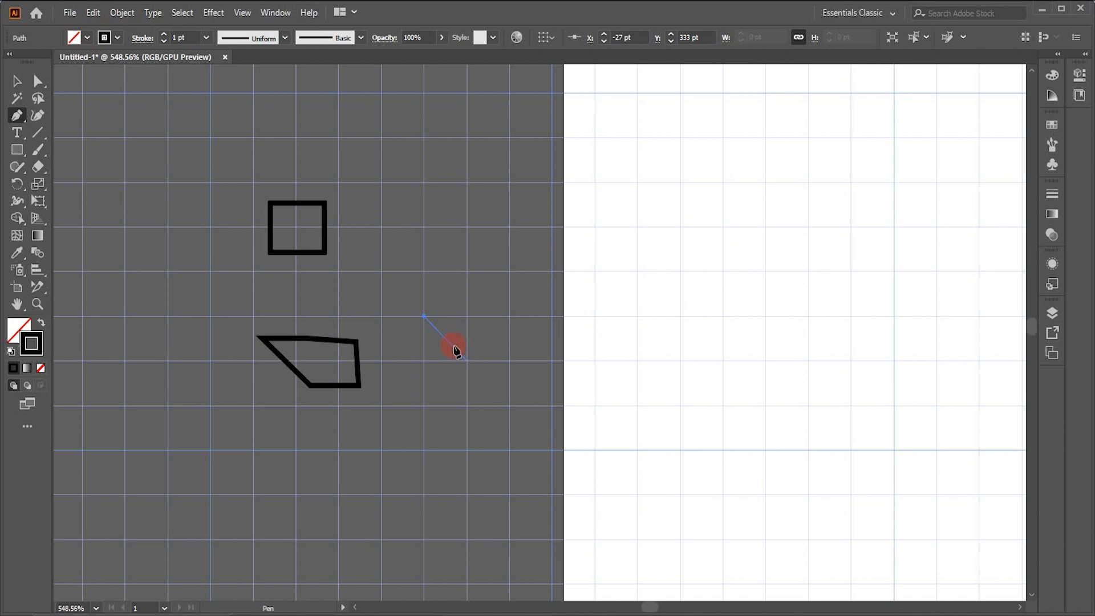
pyautogui.moveTo(454, 347); pyautogui.dragTo(488, 388)
pyautogui.moveTo(499, 407); pyautogui.dragTo(469, 387)
pyautogui.click(466, 386)
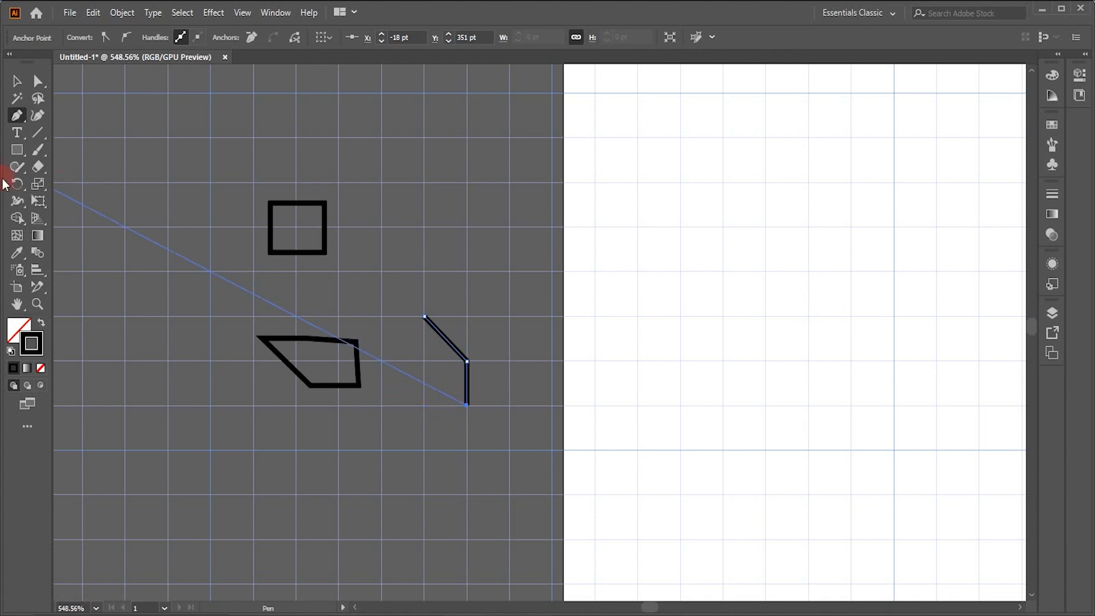
pyautogui.click(16, 149)
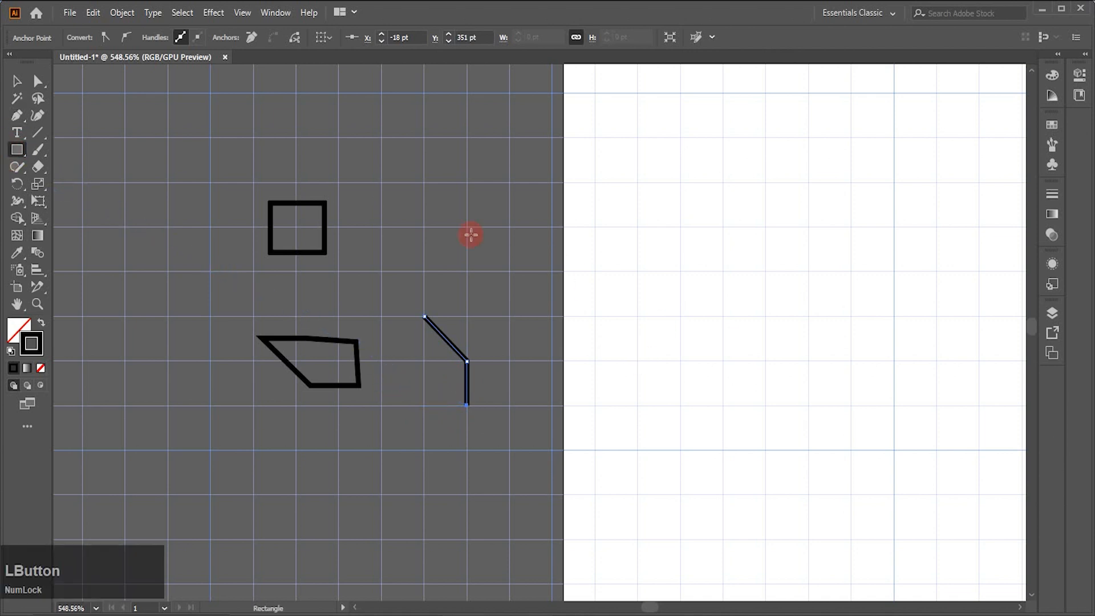
pyautogui.moveTo(388, 189); pyautogui.dragTo(501, 274)
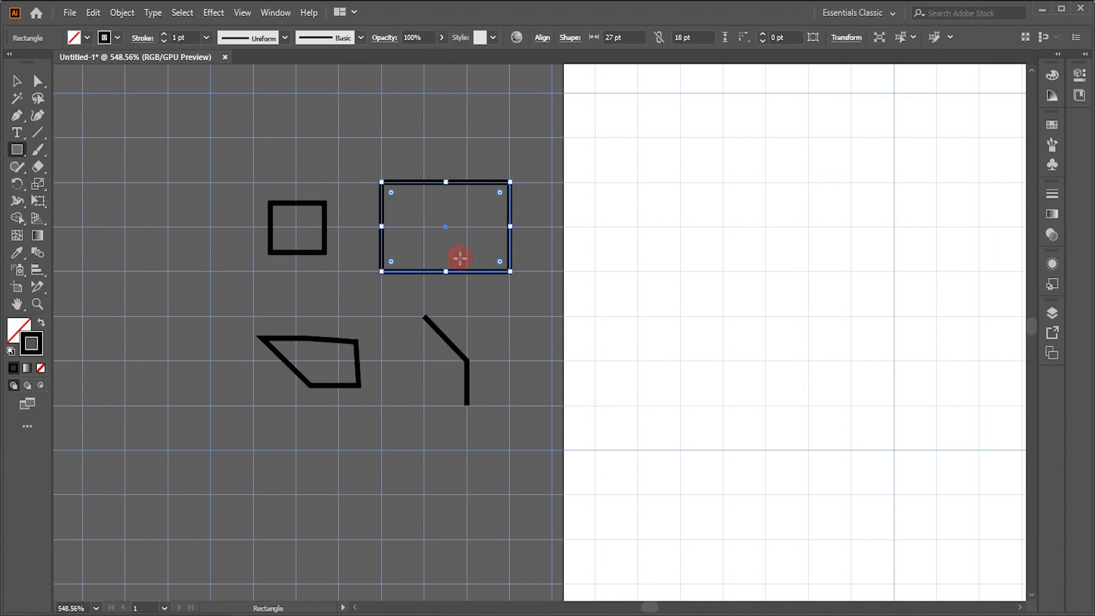
# Step: Delete all the test shapes drawn beside the artboard
pyautogui.click(17, 81)
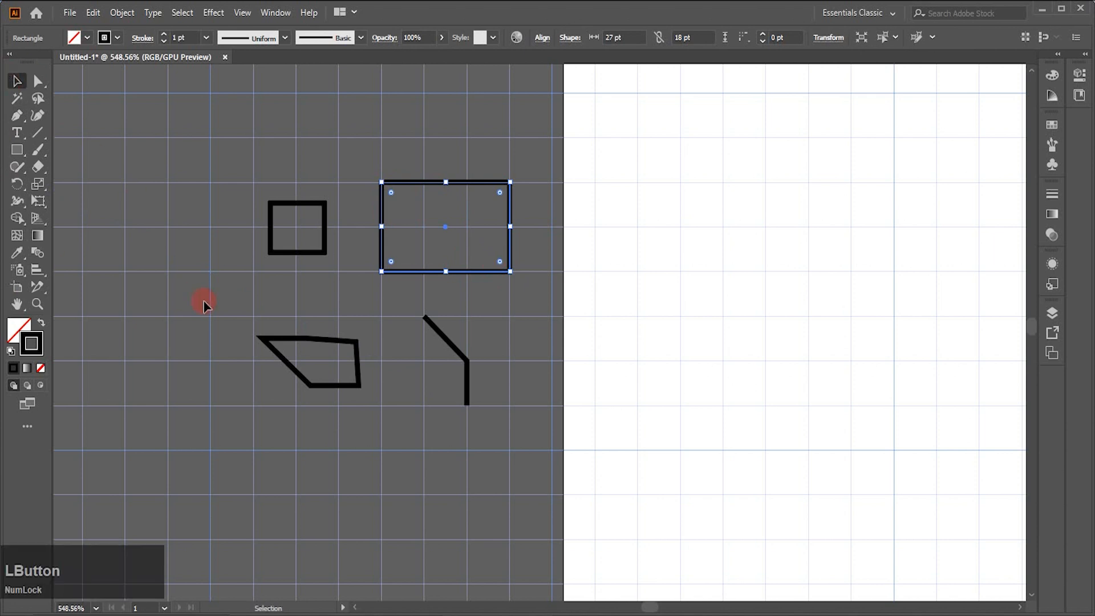
pyautogui.moveTo(239, 170); pyautogui.dragTo(548, 396)
pyautogui.press('Delete')
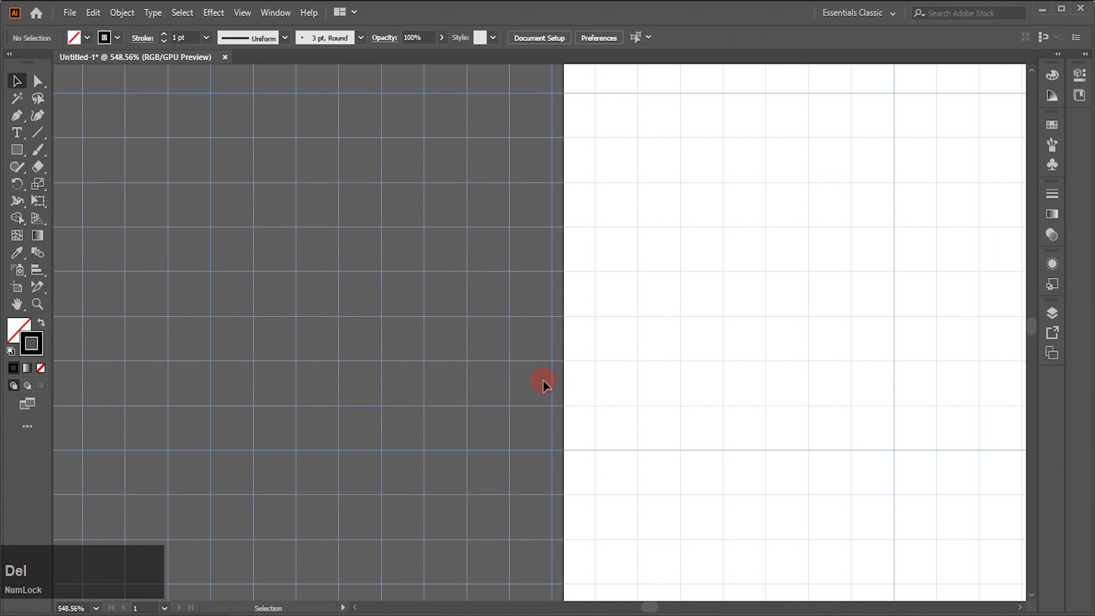
# Step: Turn off Snap to Grid and hide the grid
pyautogui.click(95, 609)
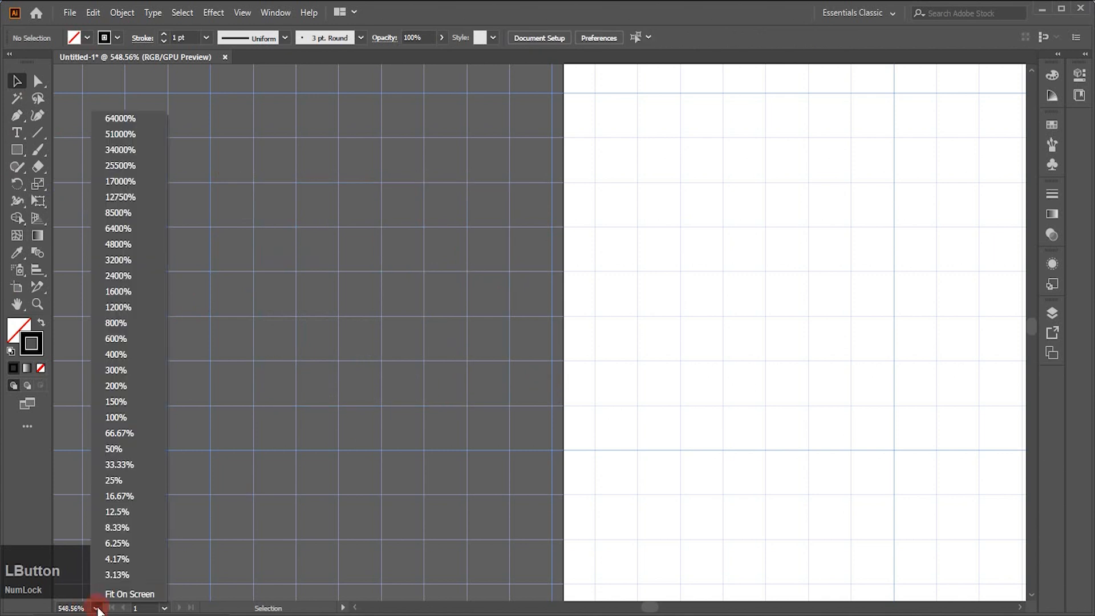
pyautogui.click(109, 594)
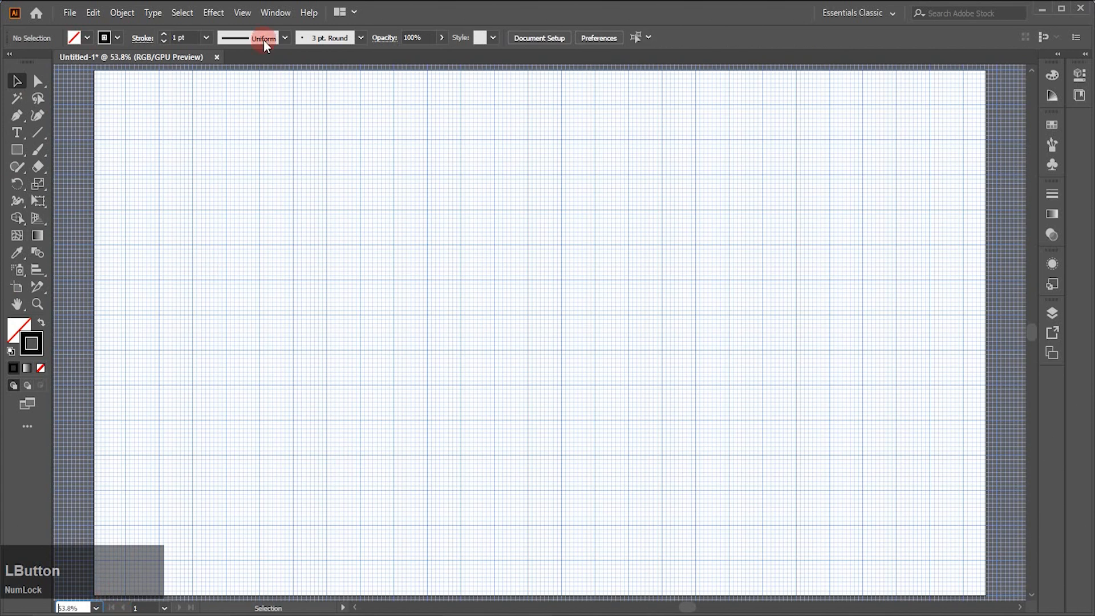
pyautogui.click(241, 12)
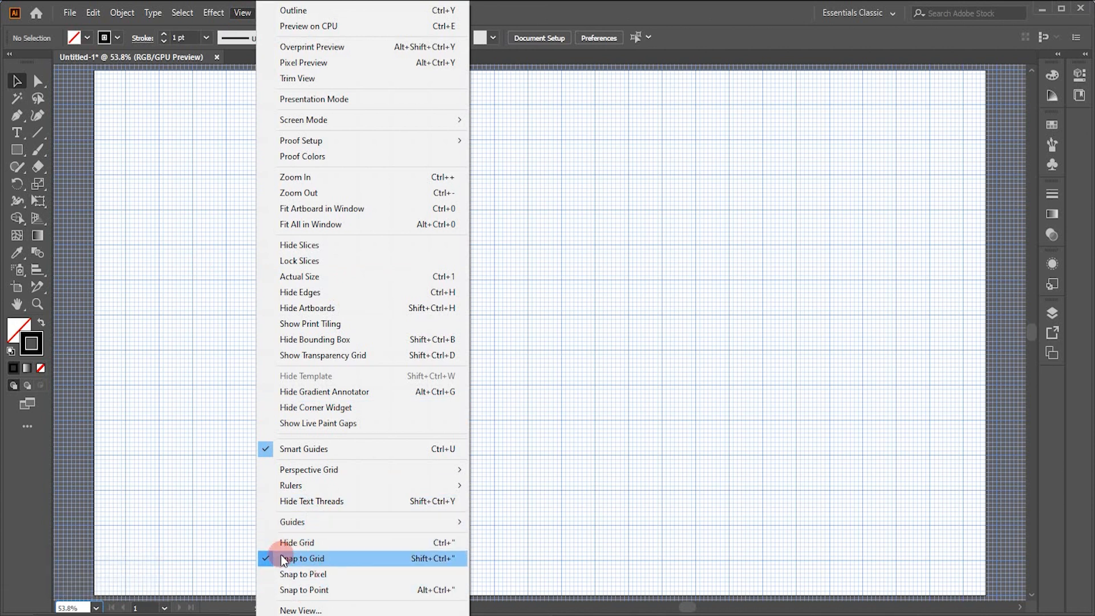
pyautogui.click(265, 559)
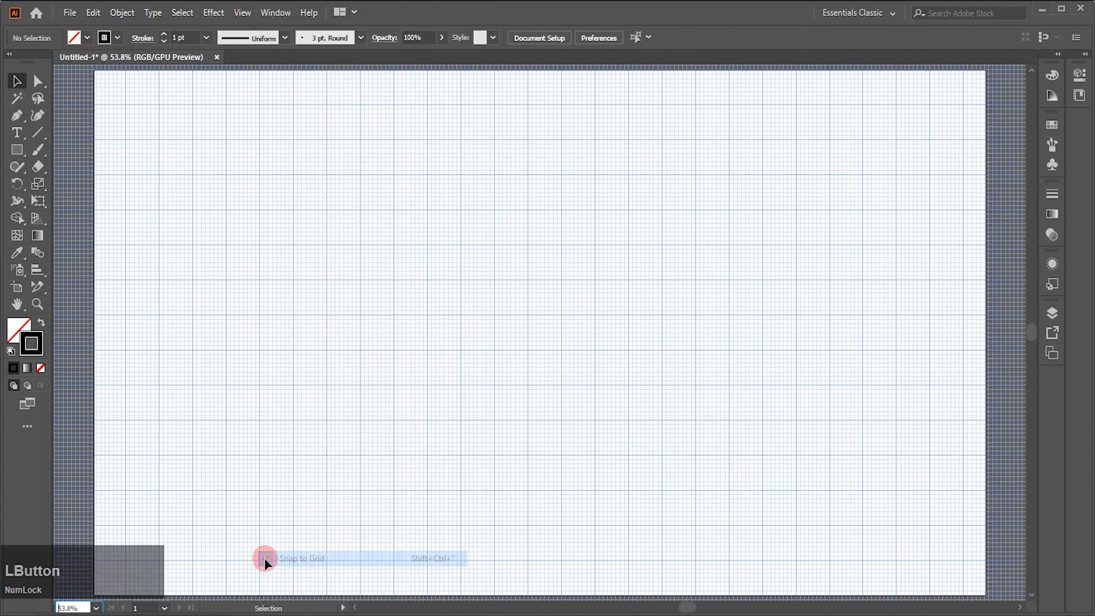
pyautogui.click(249, 11)
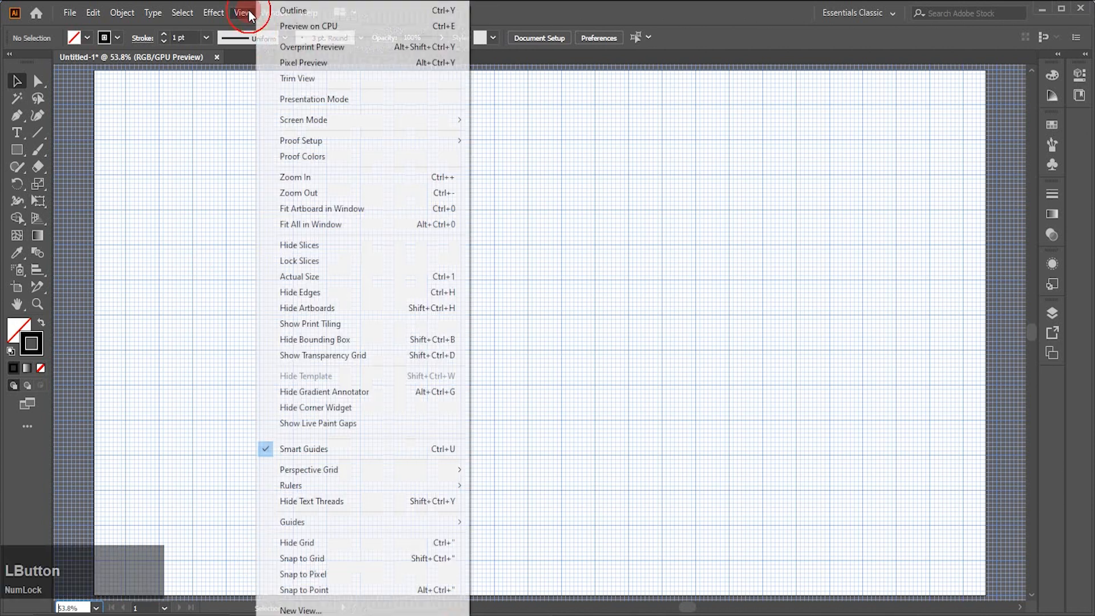
pyautogui.click(305, 544)
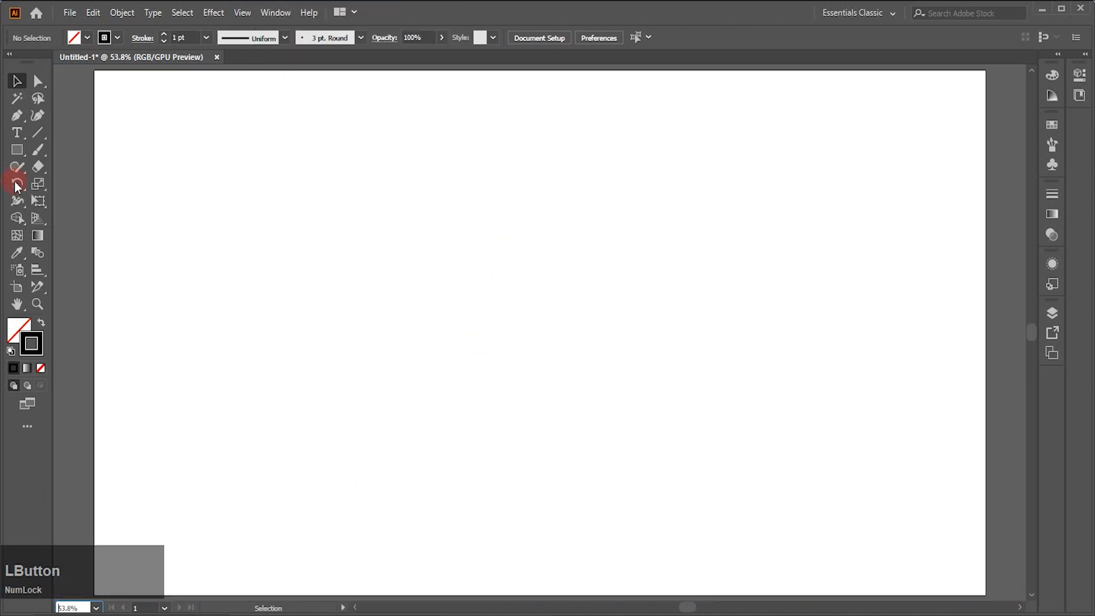
# Step: Draw a circle about 224 pt in diameter near the middle of the artboard and fill it with green
pyautogui.moveTo(14, 159); pyautogui.dragTo(71, 187)
pyautogui.moveTo(421, 259); pyautogui.dragTo(526, 368)
pyautogui.moveTo(86, 38); pyautogui.dragTo(38, 76)
pyautogui.click(38, 76)
pyautogui.click(263, 178)
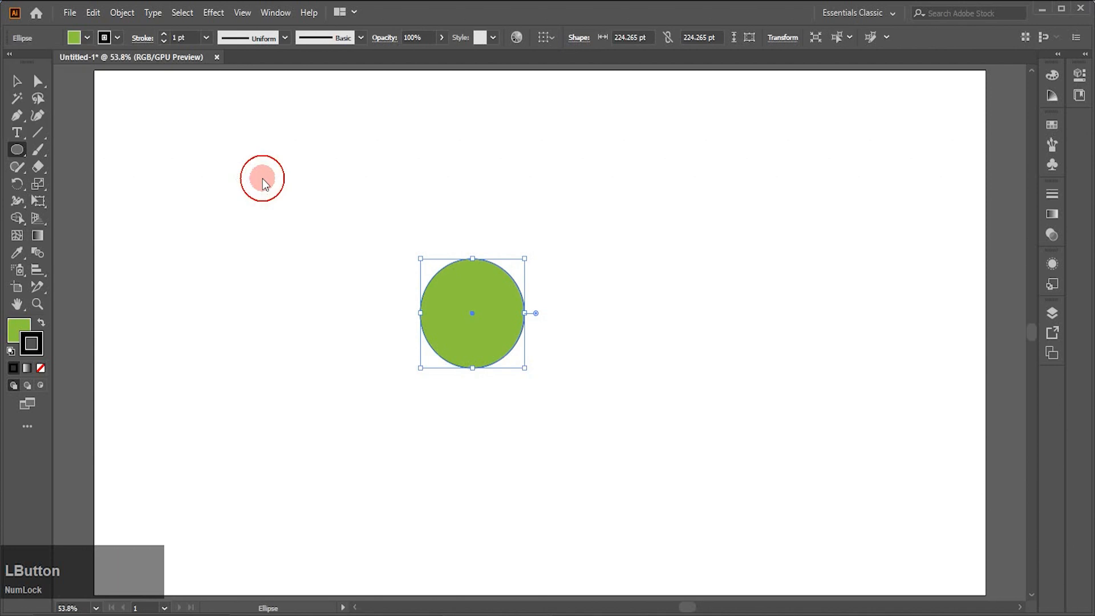
pyautogui.click(260, 175)
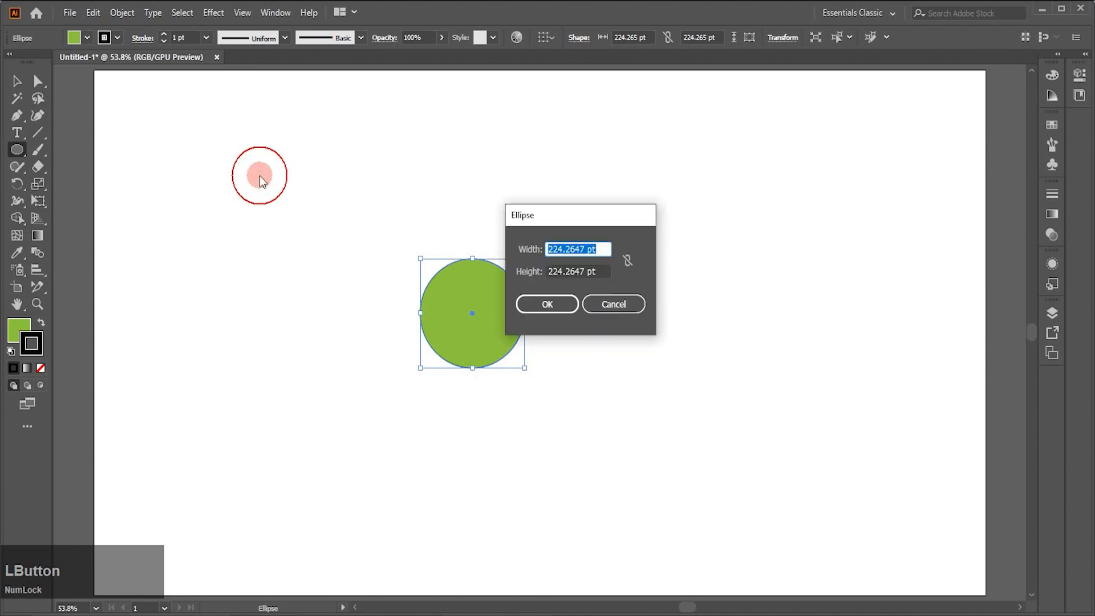
pyautogui.click(613, 304)
# Step: Remove the stroke from the green circle and deselect it
pyautogui.click(117, 38)
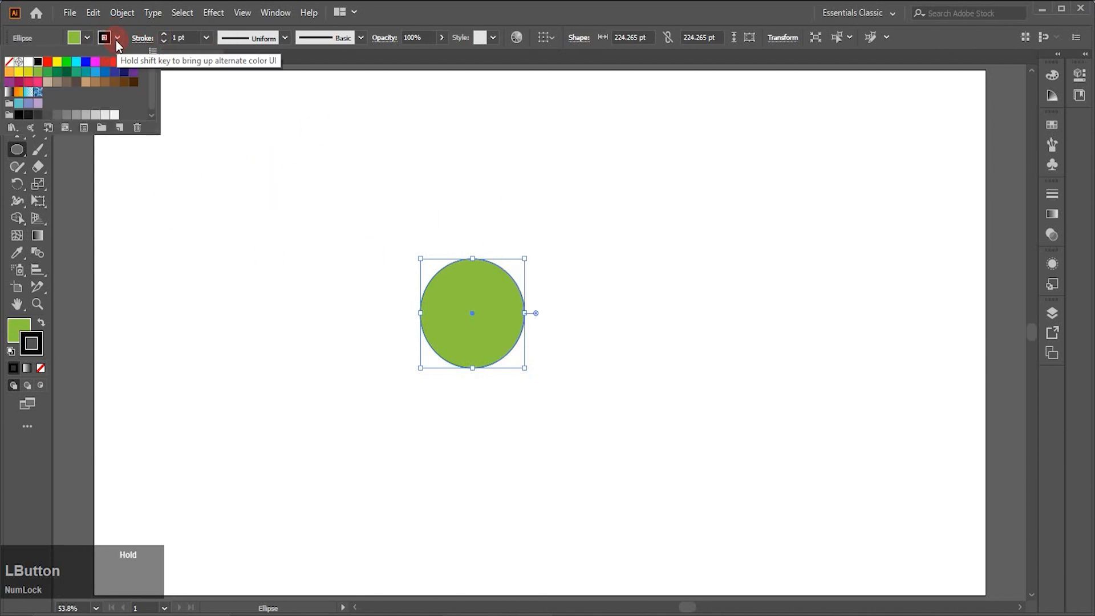
pyautogui.click(9, 61)
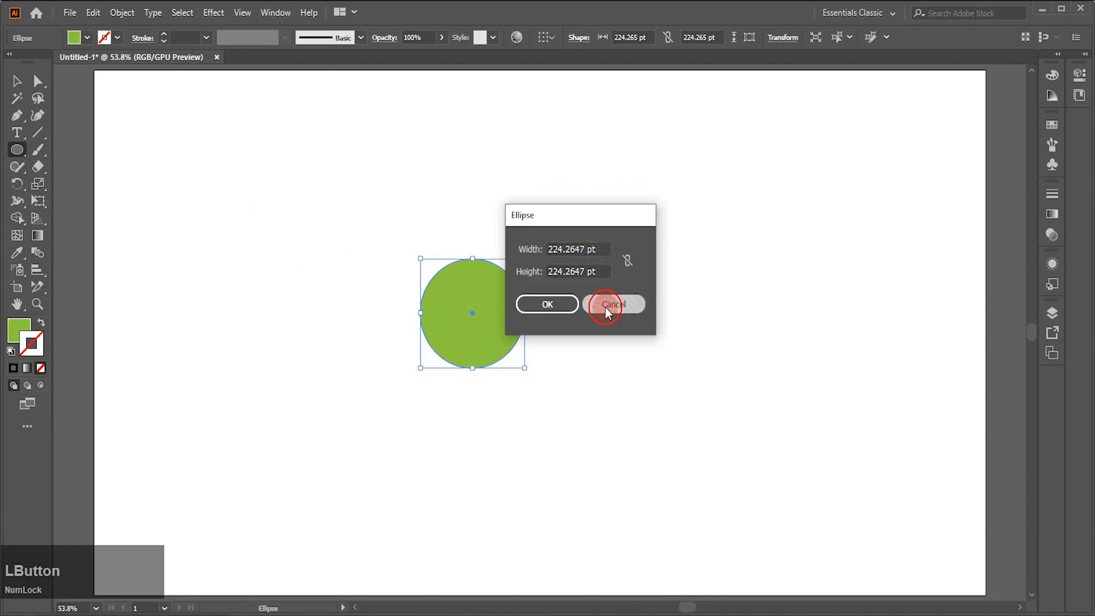
pyautogui.click(18, 82)
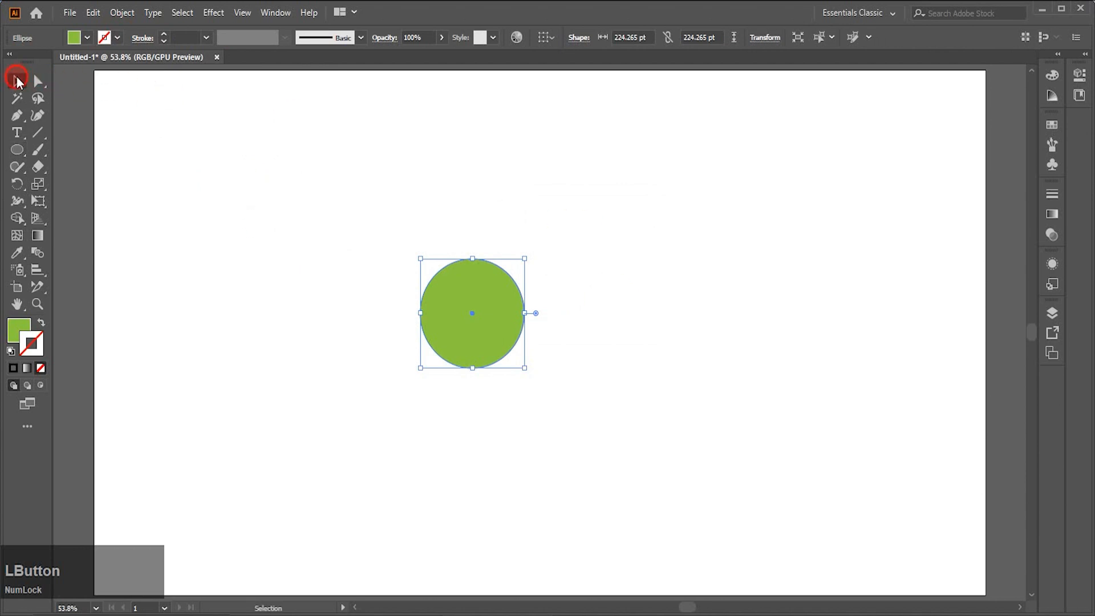
pyautogui.click(198, 175)
# Step: Turn on Pixel Preview and examine the pixels along the green circle's edge and inside it
pyautogui.click(479, 338)
pyautogui.click(241, 12)
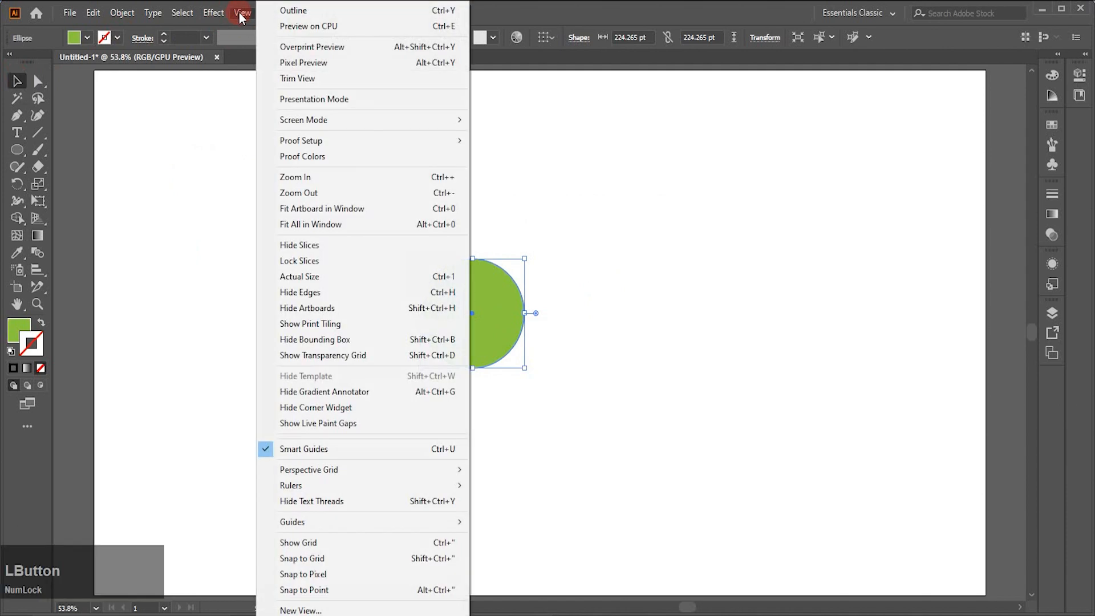
pyautogui.click(336, 66)
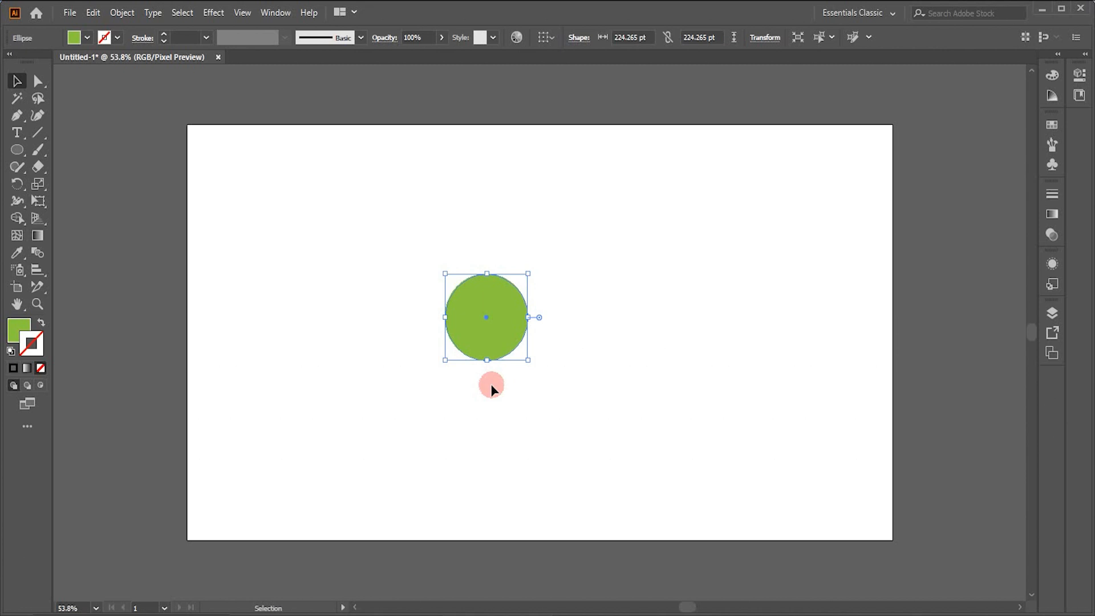
pyautogui.click(487, 314)
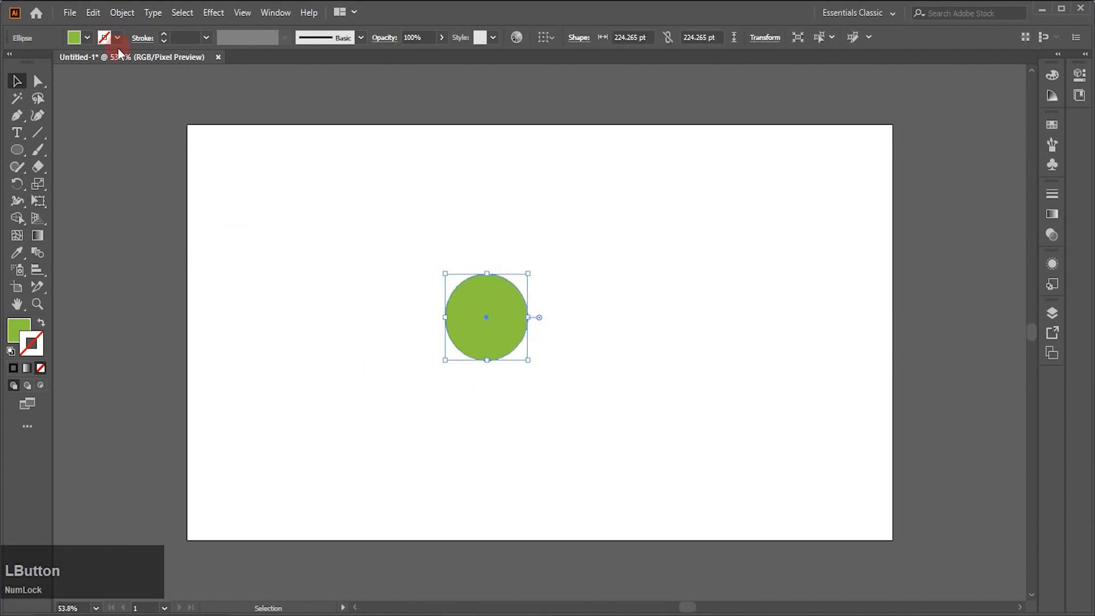
pyautogui.click(118, 14)
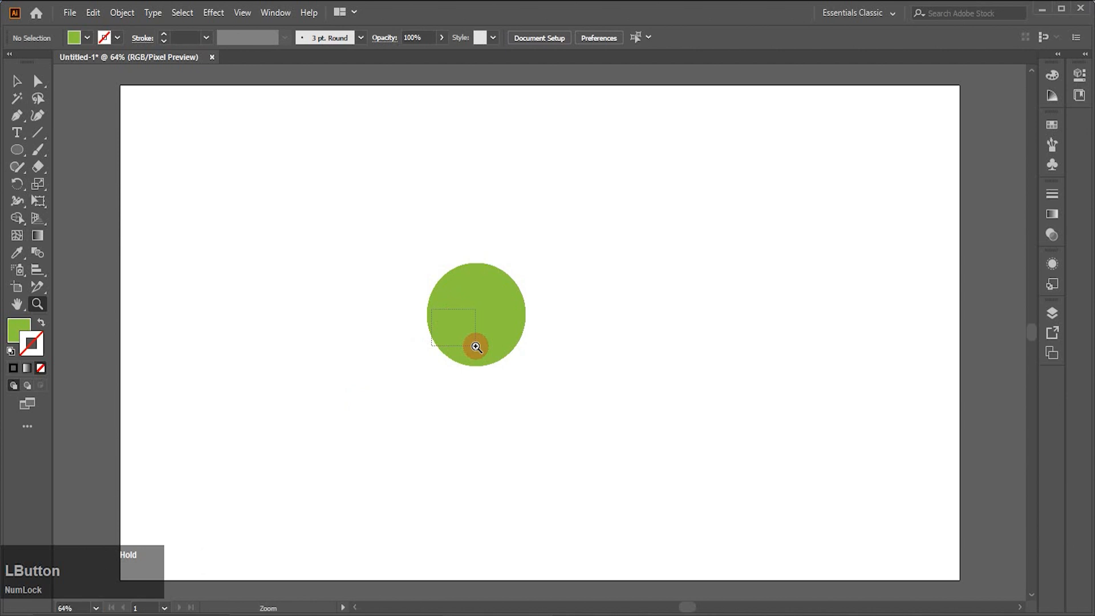
pyautogui.click(477, 344)
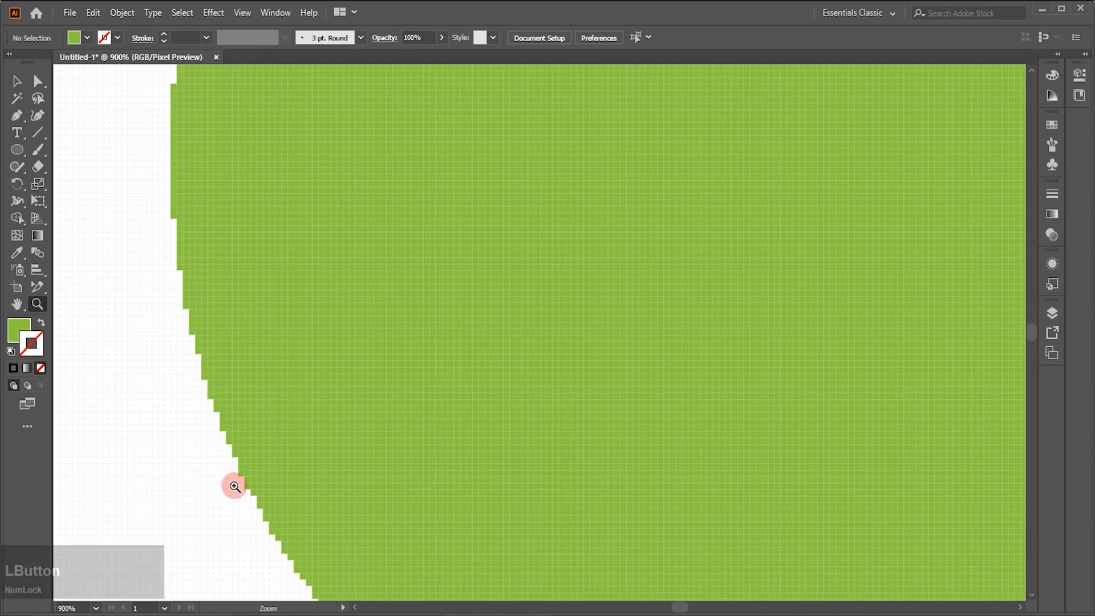
pyautogui.moveTo(479, 223); pyautogui.dragTo(574, 359)
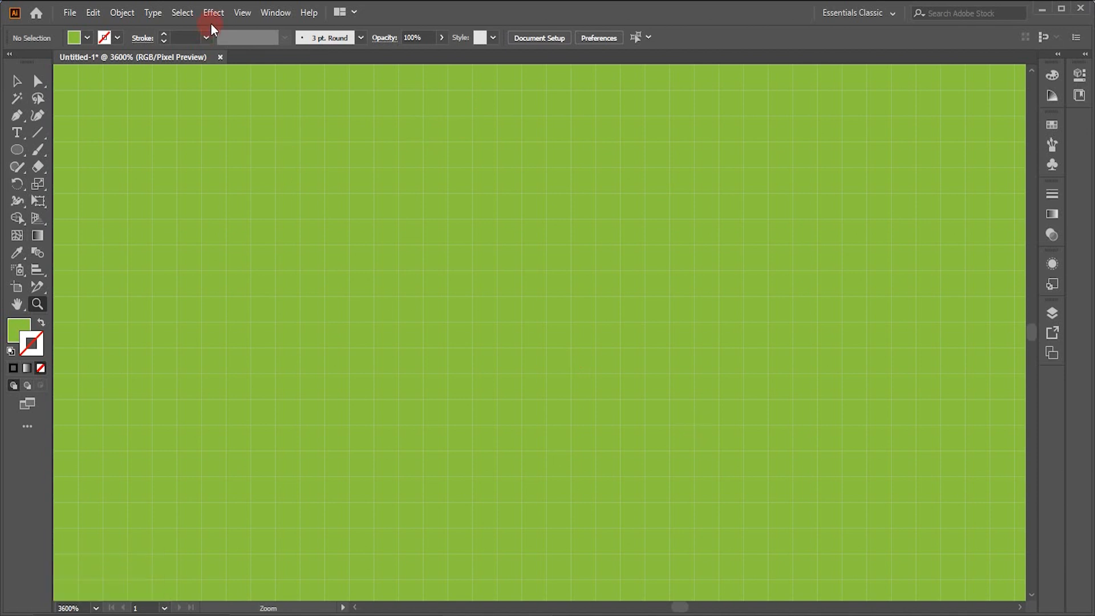
# Step: Turn on Snap to Pixel
pyautogui.click(252, 13)
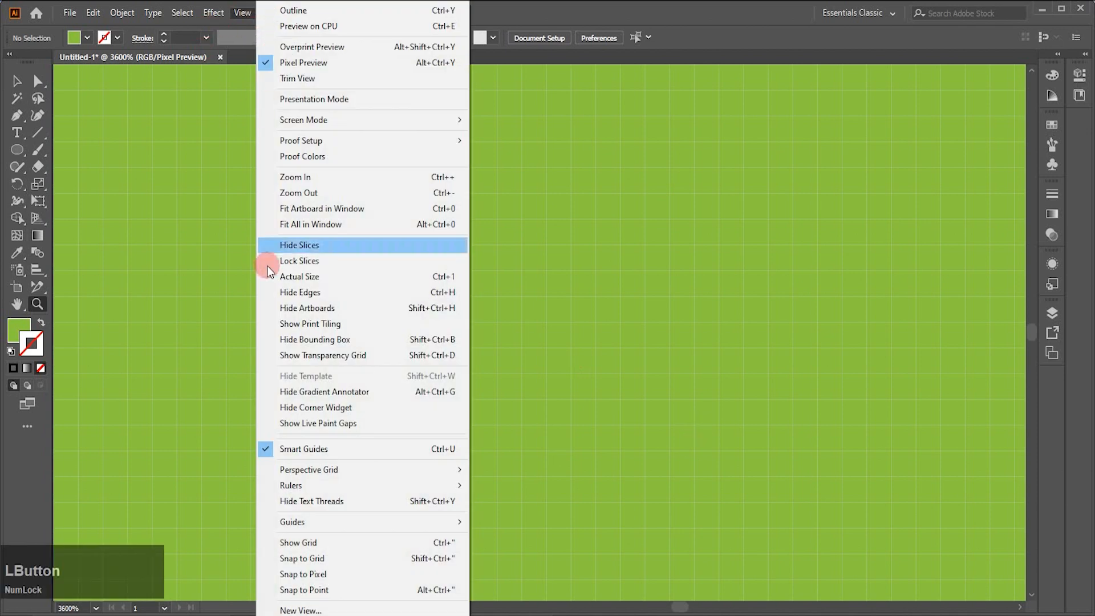
pyautogui.click(272, 574)
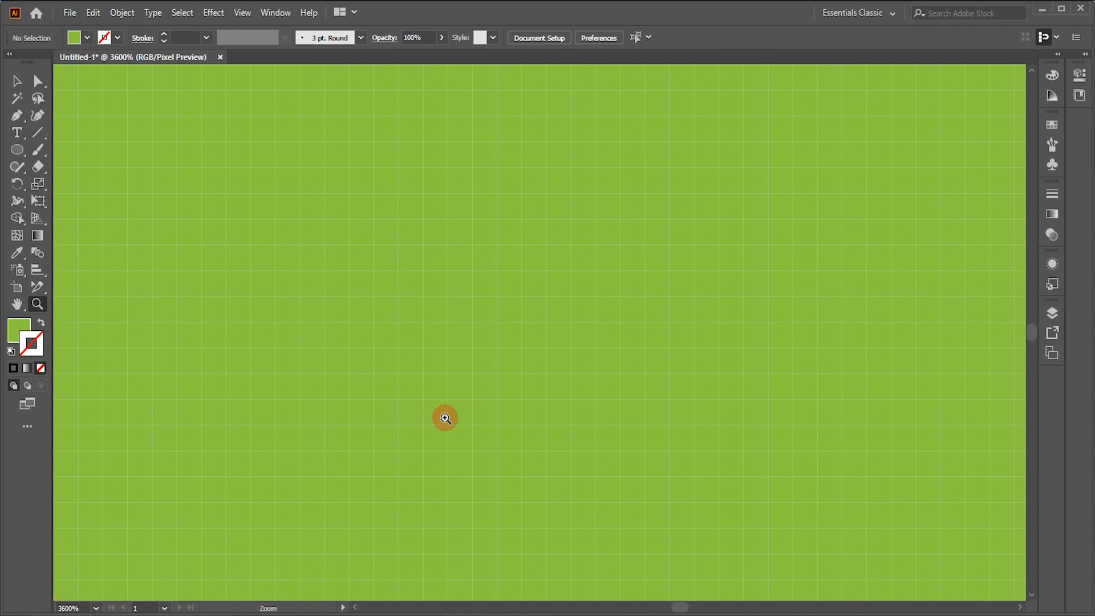
pyautogui.click(476, 388)
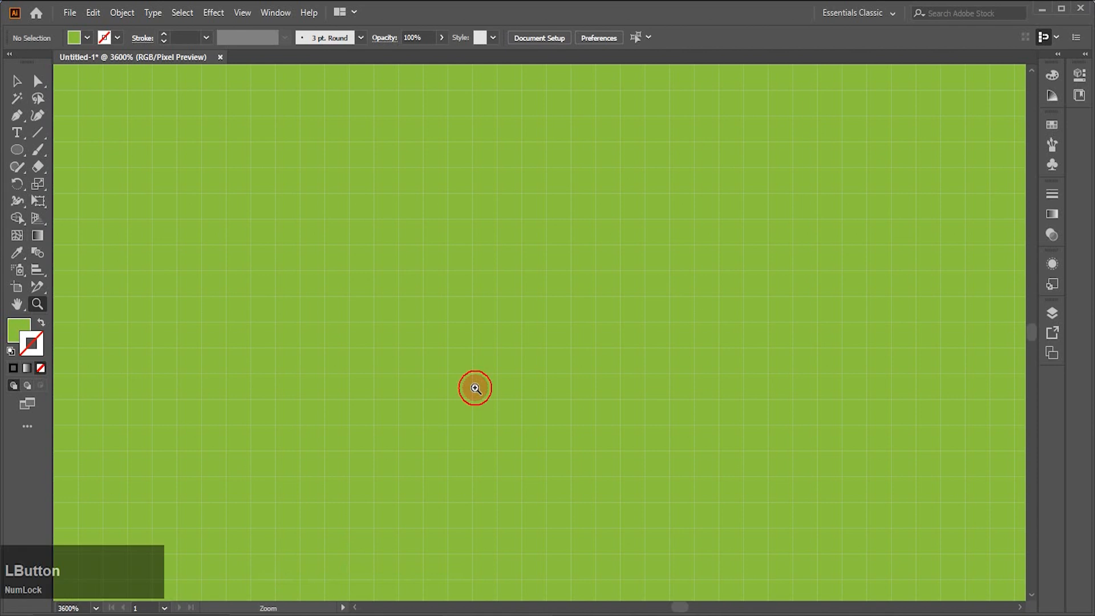
# Step: Change the circle's fill to RGB Blue
pyautogui.click(17, 81)
pyautogui.click(197, 255)
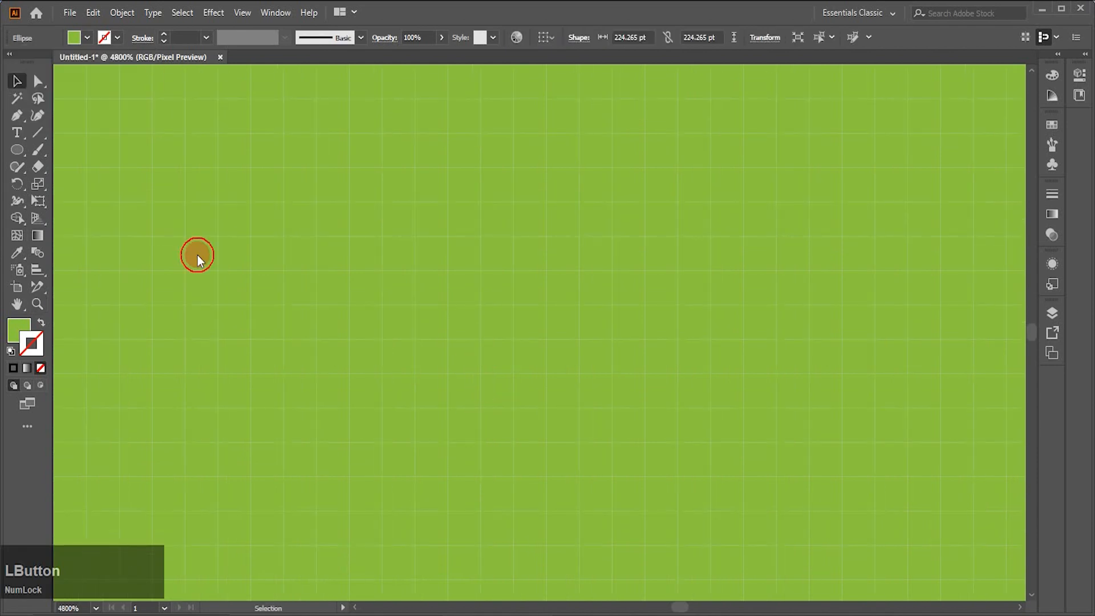
pyautogui.click(88, 38)
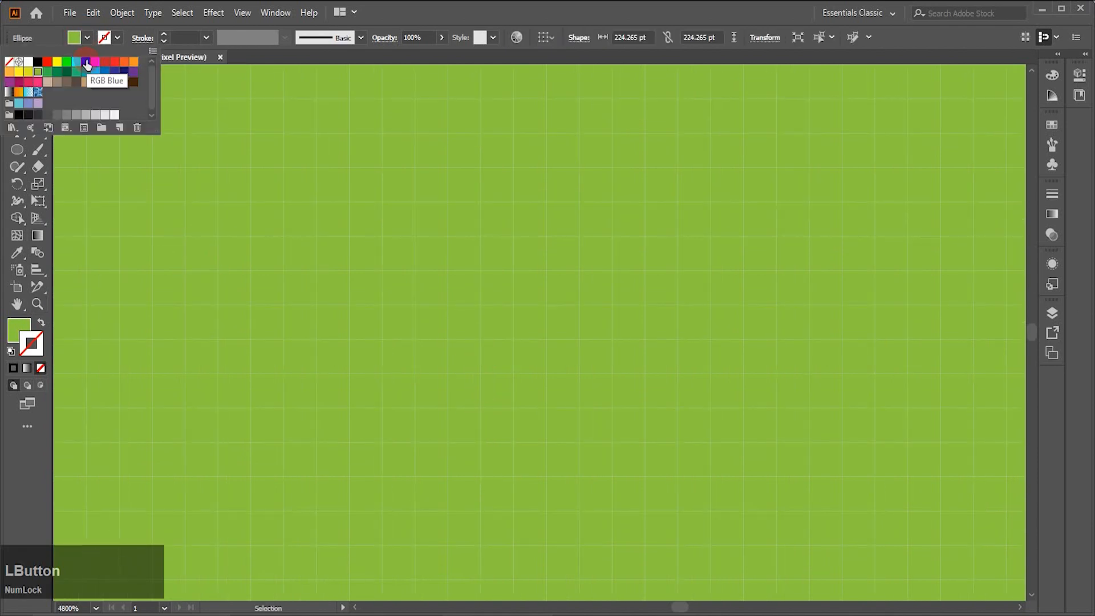
pyautogui.click(87, 64)
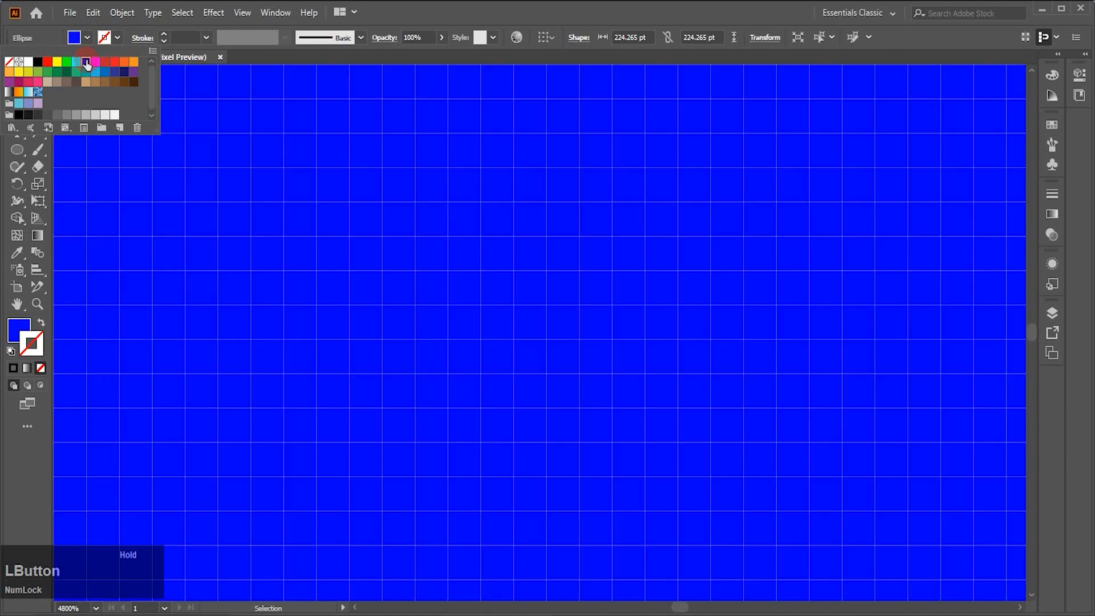
pyautogui.click(317, 364)
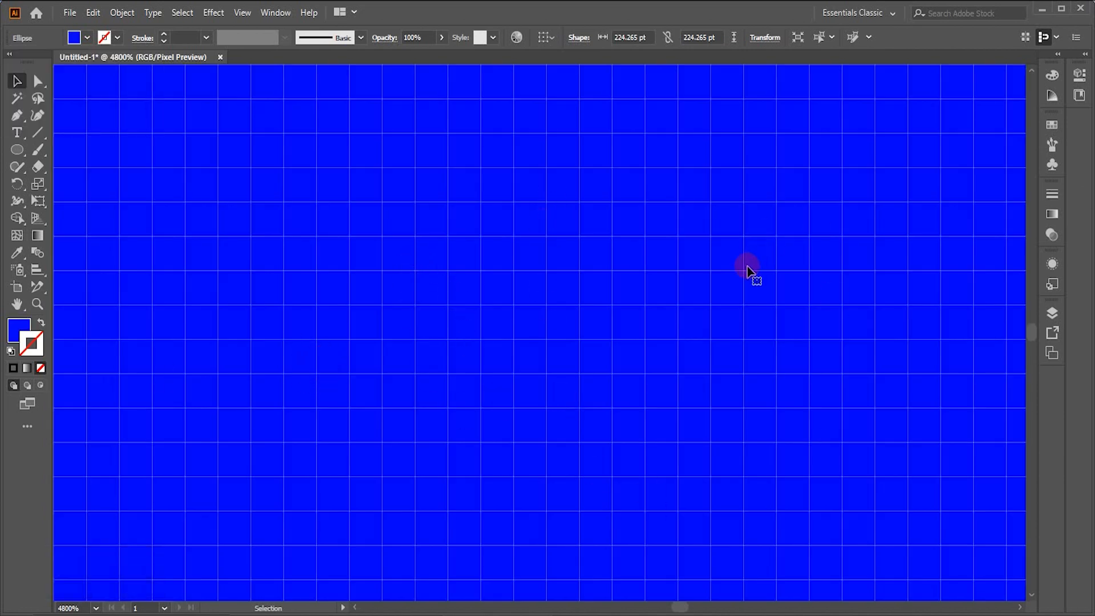
# Step: Start a Pen path over the blue circle with five anchor points on neighbouring pixel-grid corners
pyautogui.click(16, 113)
pyautogui.click(349, 236)
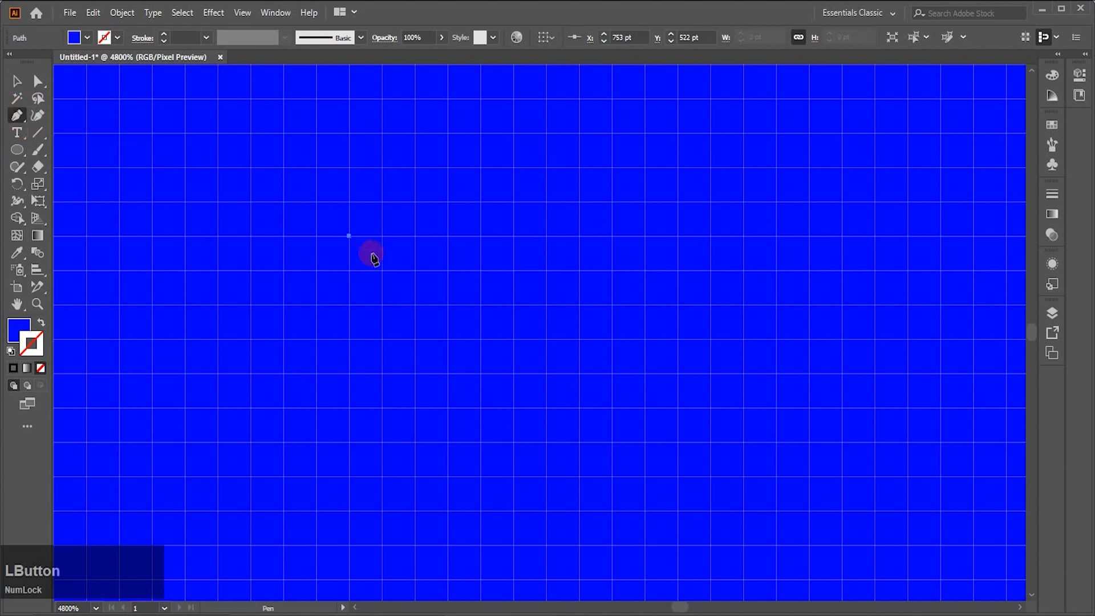
pyautogui.click(383, 270)
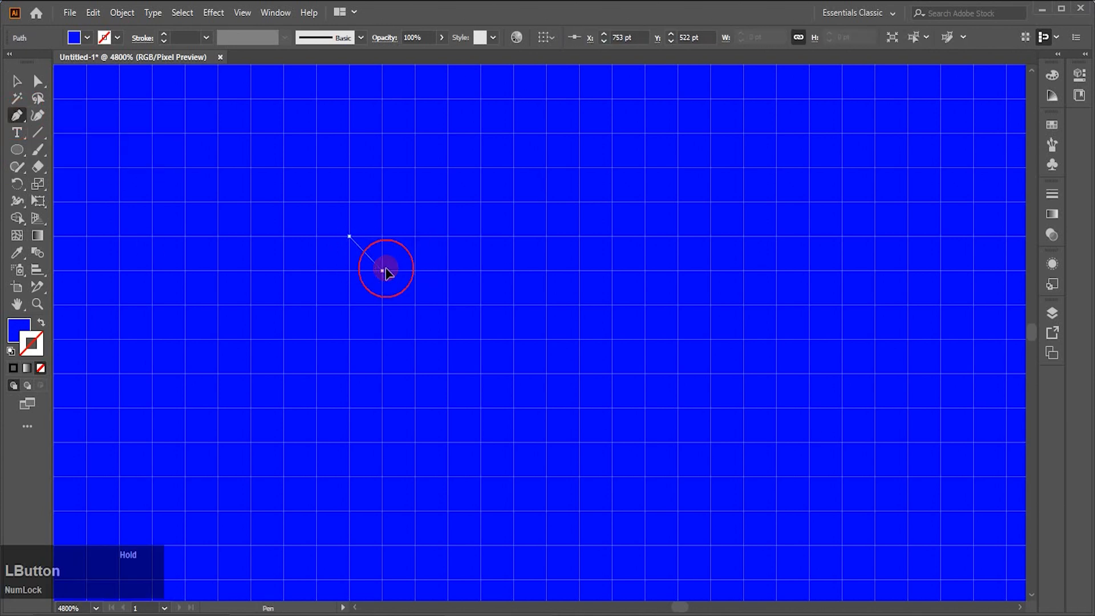
pyautogui.click(382, 236)
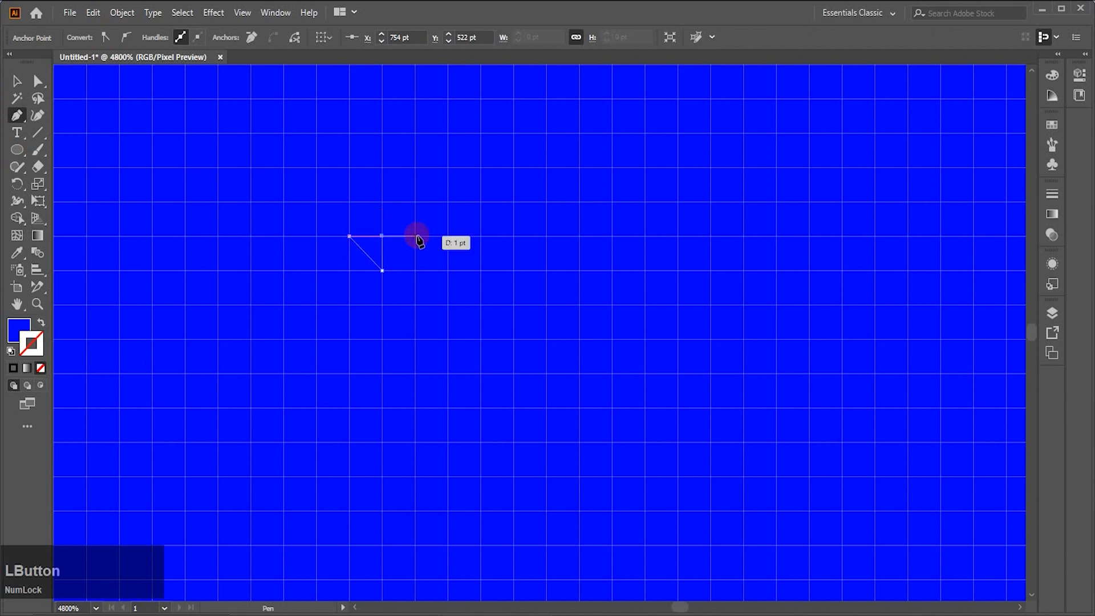
pyautogui.click(416, 236)
pyautogui.click(416, 270)
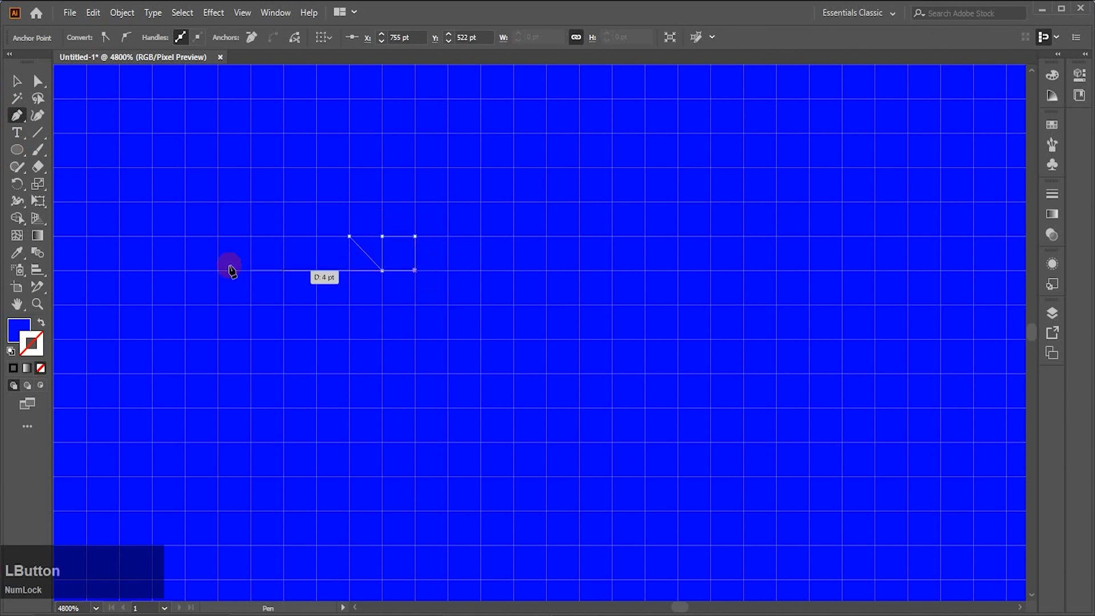
# Step: Give the unfinished Pen path a near-black stroke, color 070707
pyautogui.click(39, 354)
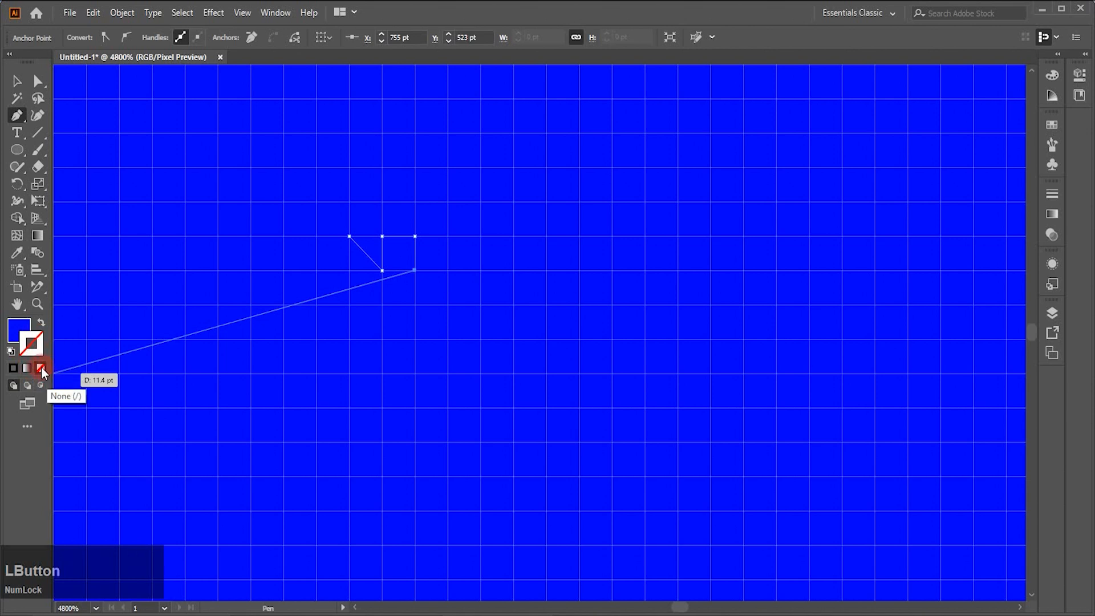
pyautogui.click(41, 369)
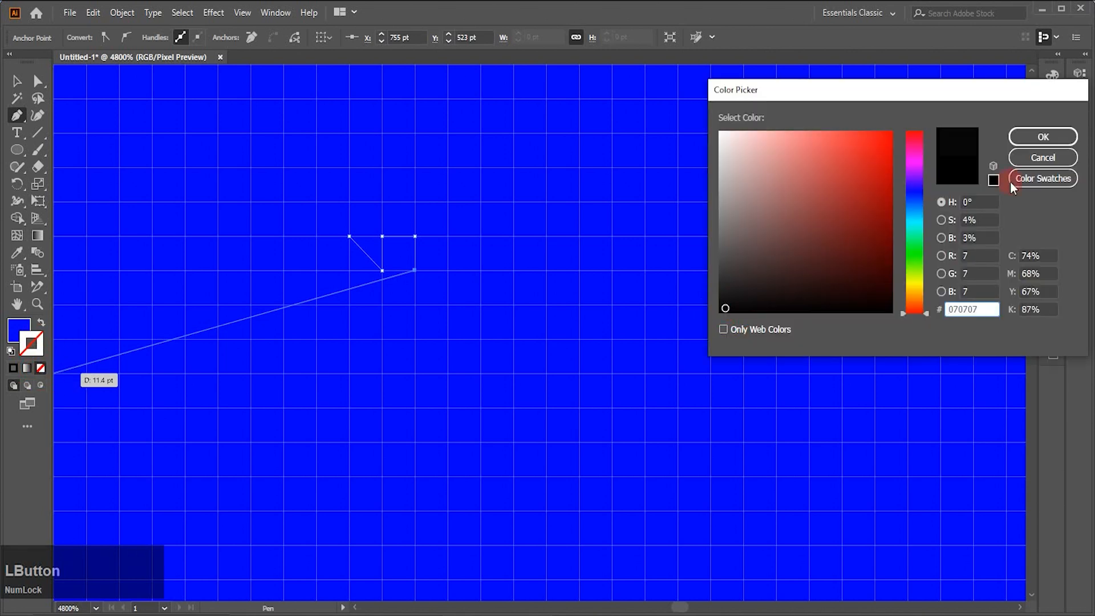
pyautogui.click(1043, 137)
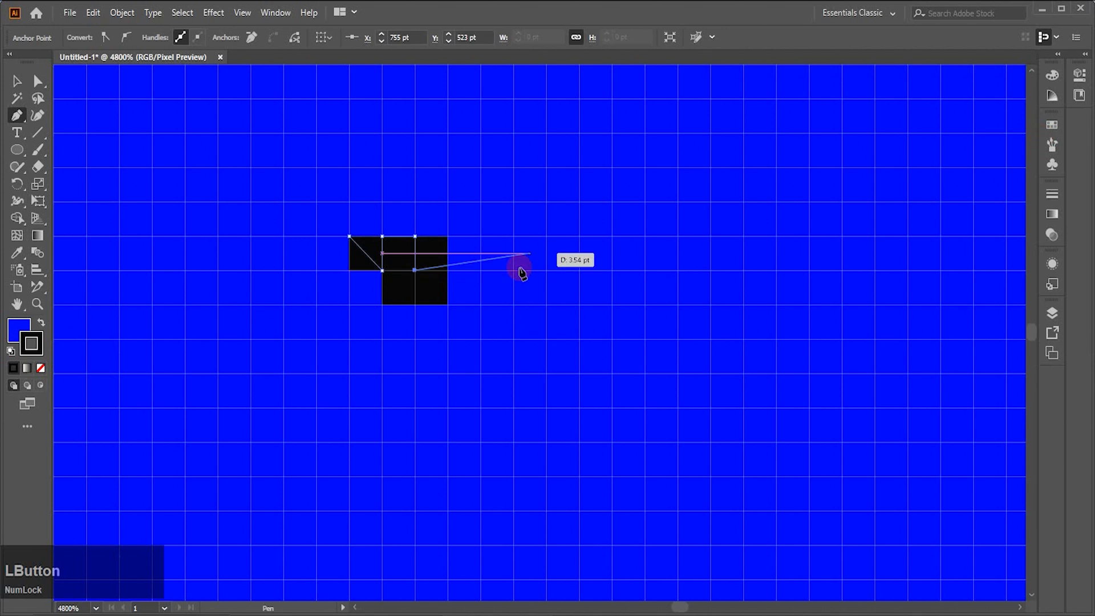
# Step: Extend the Pen path by six more anchor points into an open outline about 9.5 by 4.5 pt, and finish it
pyautogui.click(531, 252)
pyautogui.click(660, 253)
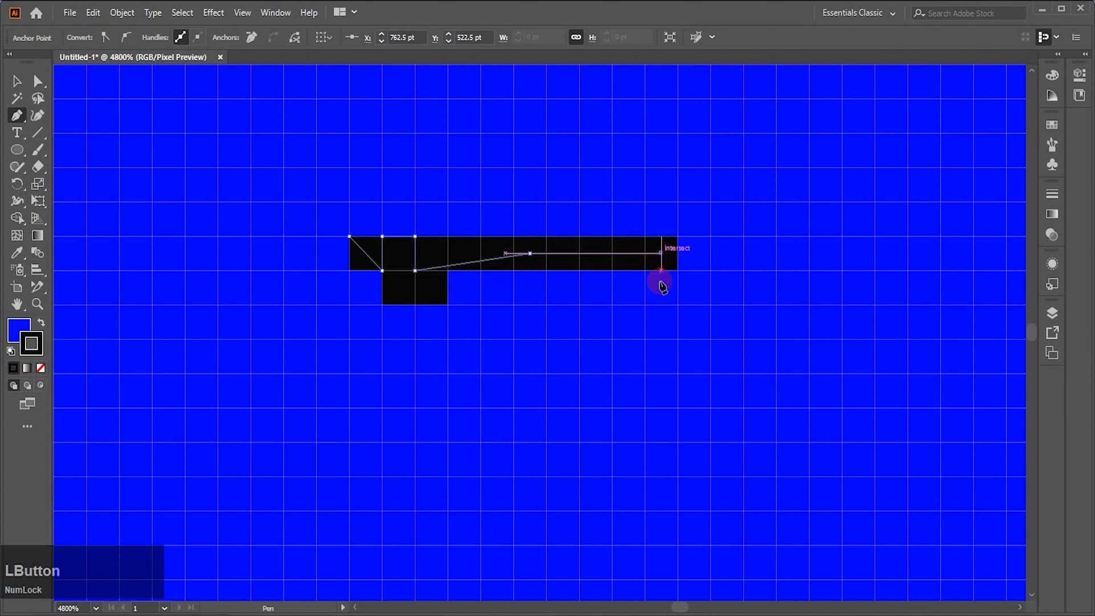
pyautogui.click(661, 356)
pyautogui.click(563, 390)
pyautogui.click(528, 358)
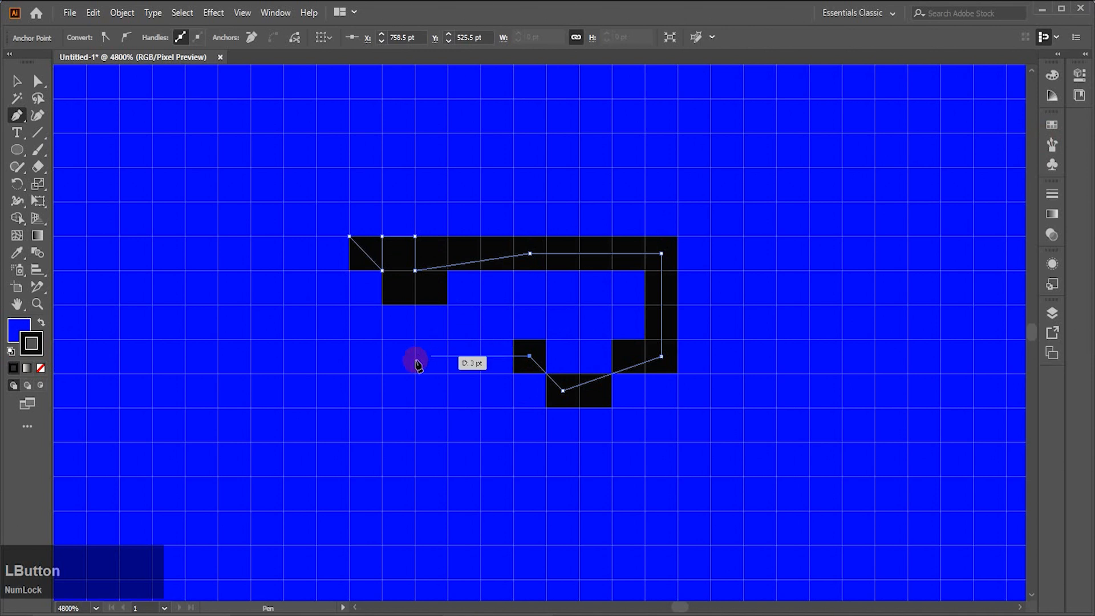
pyautogui.click(383, 363)
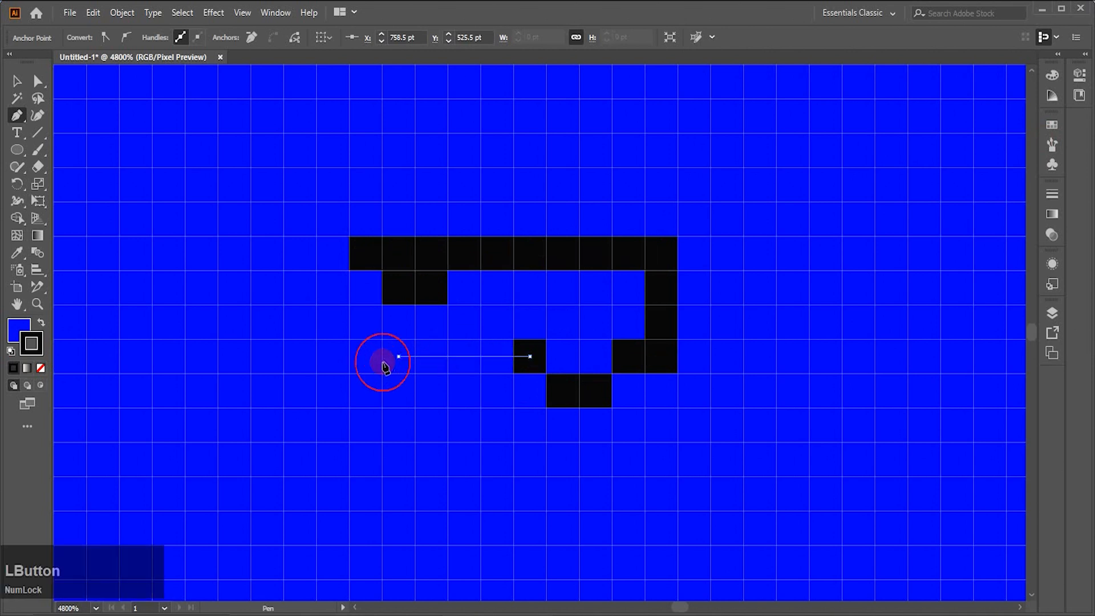
pyautogui.click(17, 81)
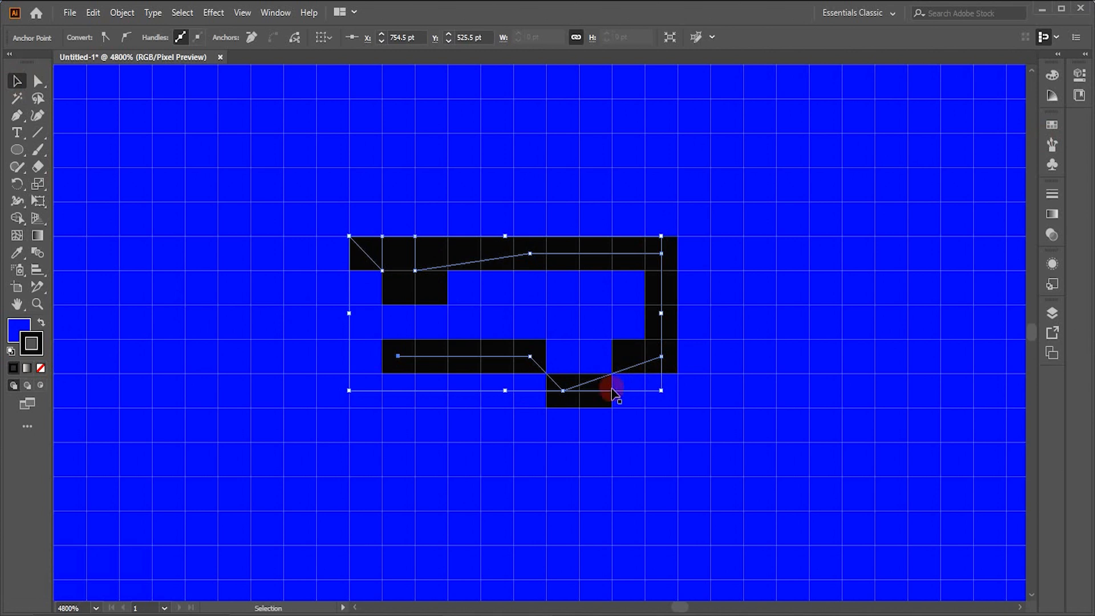
pyautogui.click(416, 363)
# Step: Draw a 6 by 6 pt rectangle beside the Pen path, aligned to the pixel grid
pyautogui.click(18, 149)
pyautogui.moveTo(19, 150); pyautogui.dragTo(52, 147)
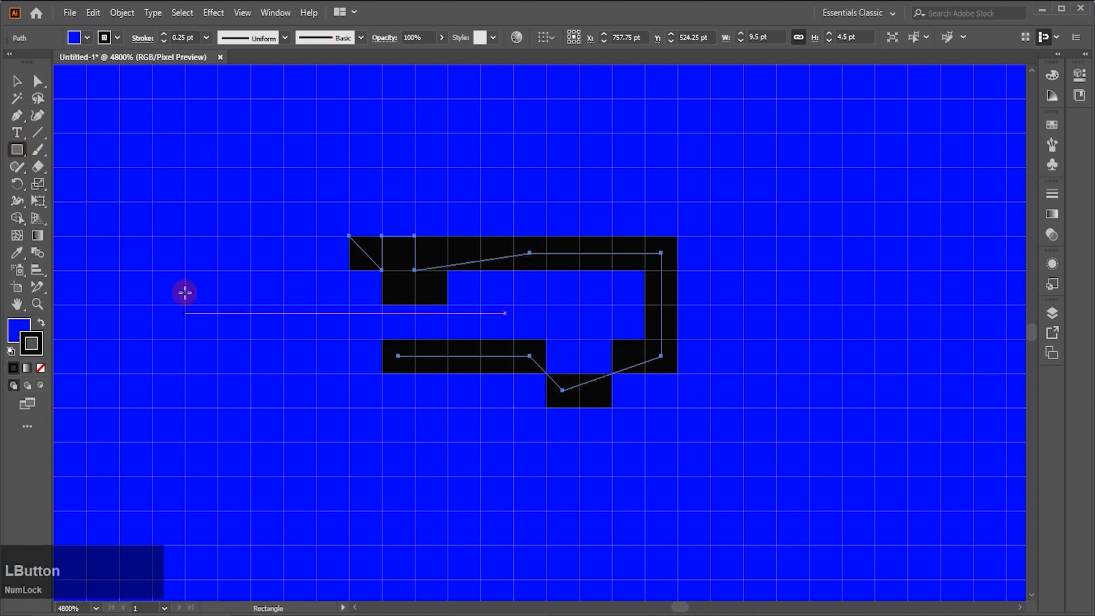
pyautogui.moveTo(164, 280); pyautogui.dragTo(340, 464)
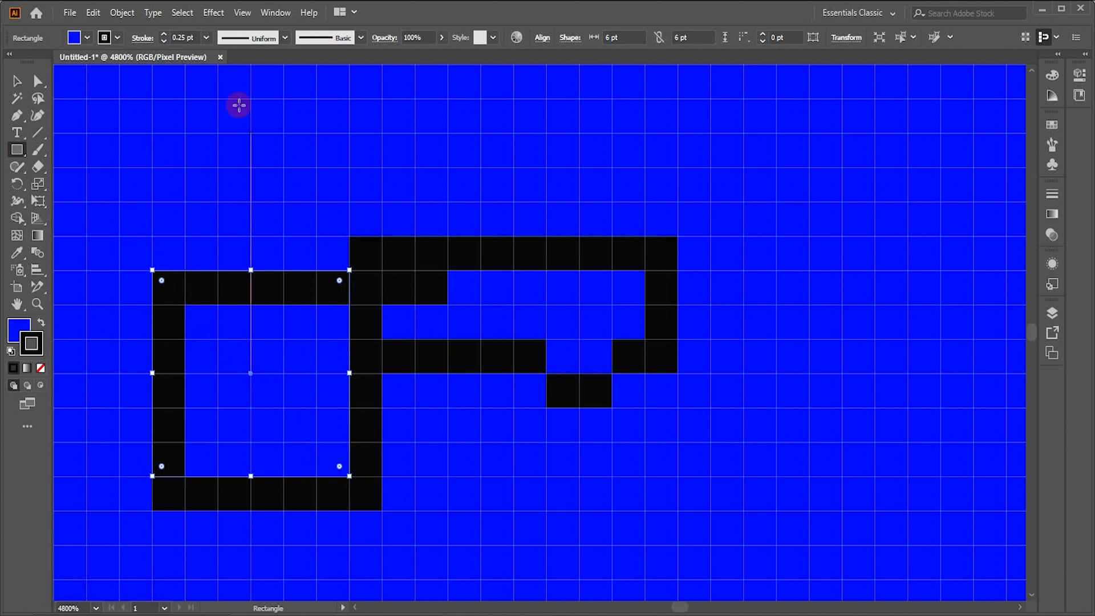
# Step: Turn off Snap to Pixel and draw a small rectangle about 2.08 by 2.27 pt on the other side of the Pen path
pyautogui.click(241, 13)
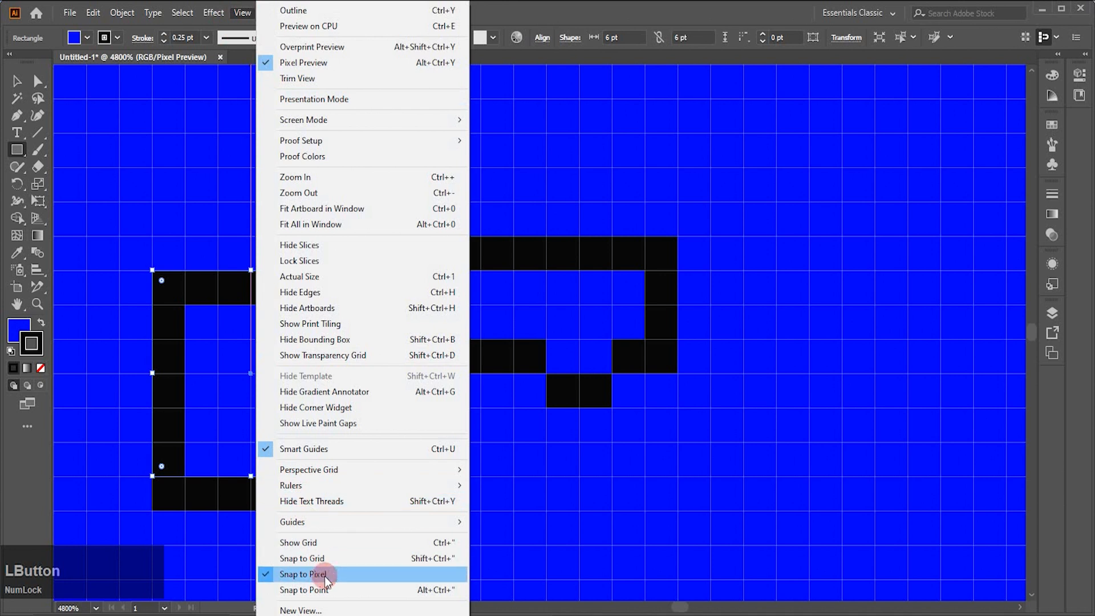
pyautogui.click(260, 571)
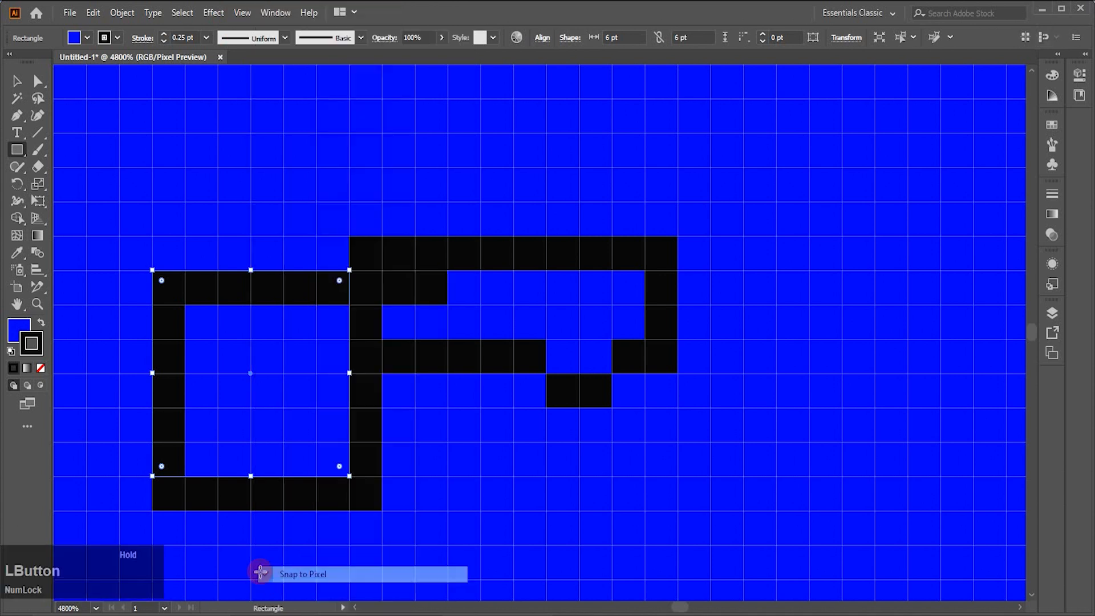
pyautogui.moveTo(759, 249); pyautogui.dragTo(828, 327)
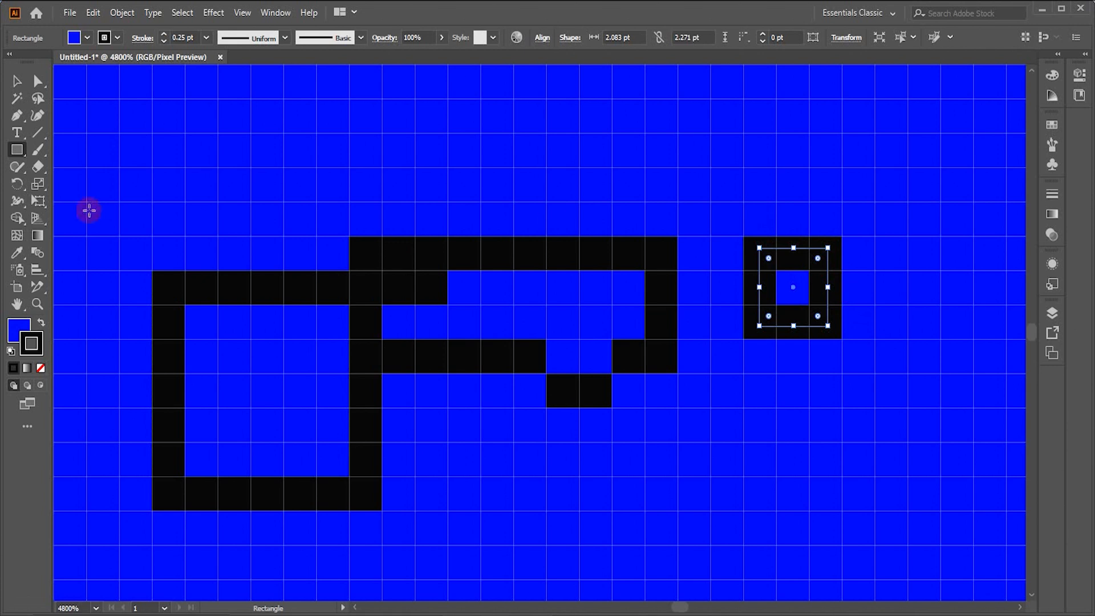
# Step: Remove the stroke from the small rectangle and deselect it
pyautogui.click(17, 82)
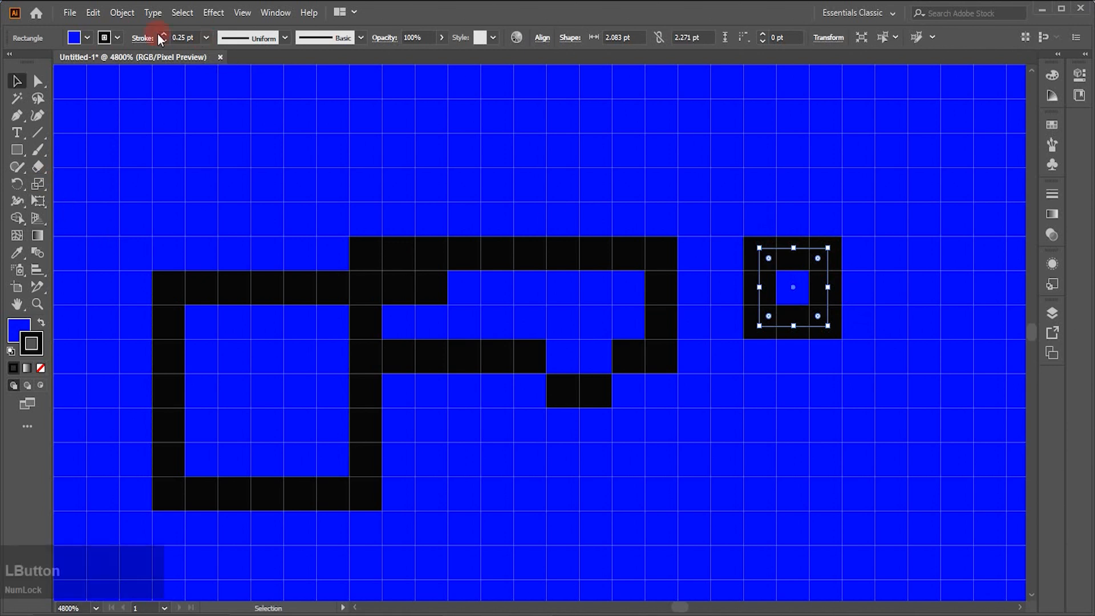
pyautogui.click(117, 39)
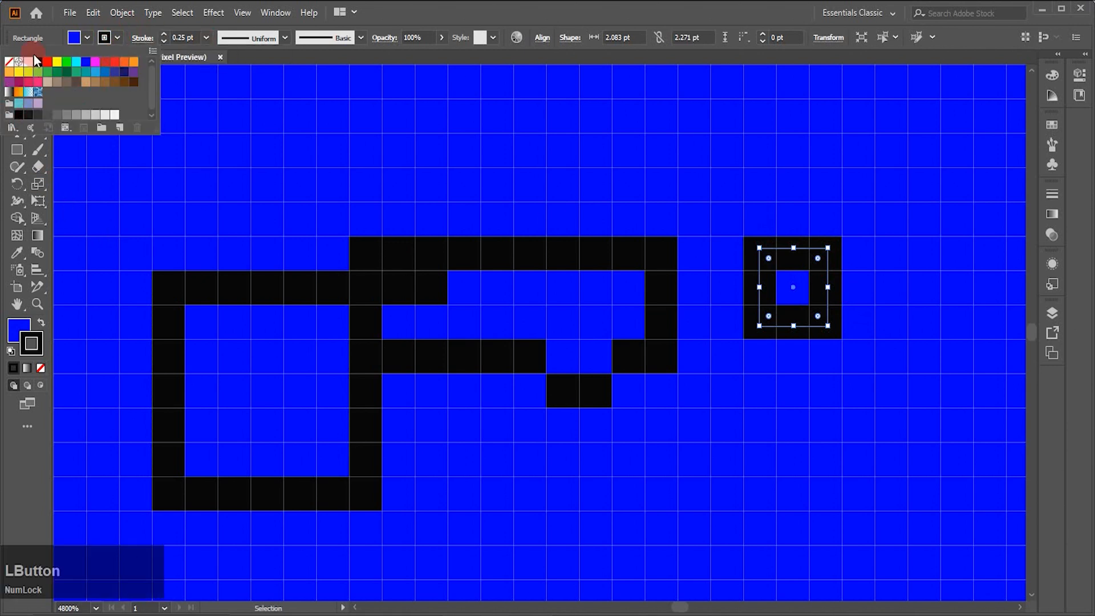
pyautogui.click(9, 61)
pyautogui.click(804, 349)
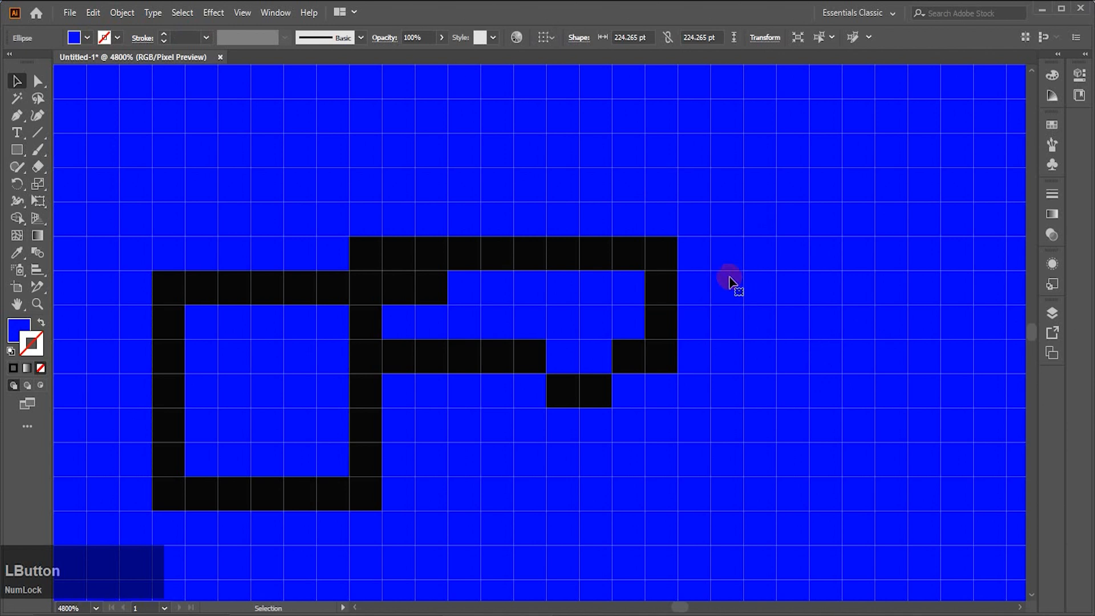
# Step: Remove the stroke from the 6 by 6 pt rectangle beside the Pen path
pyautogui.click(759, 322)
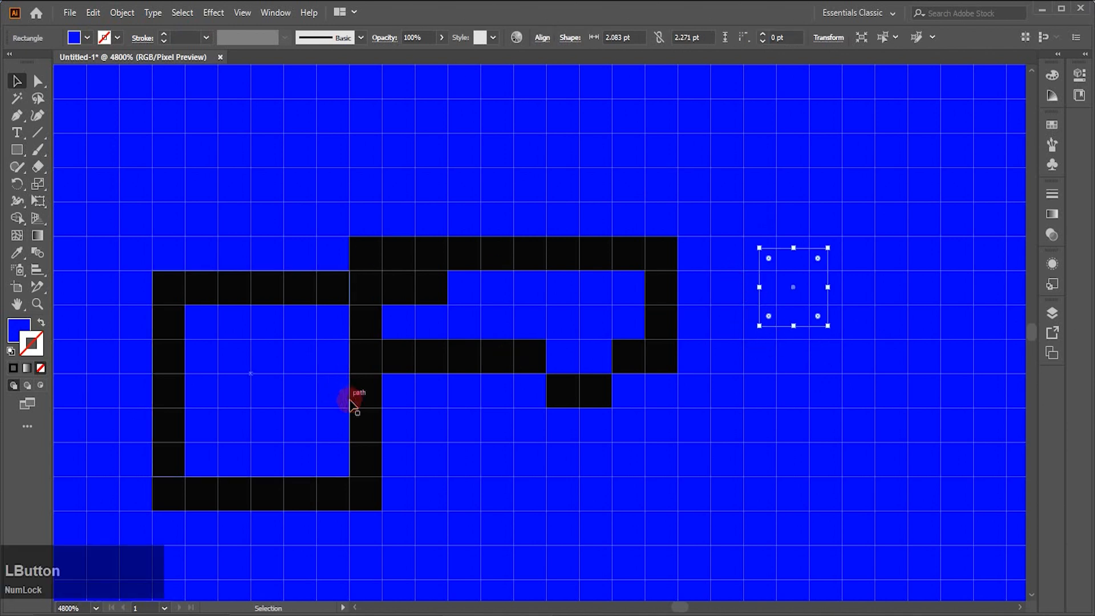
pyautogui.click(247, 289)
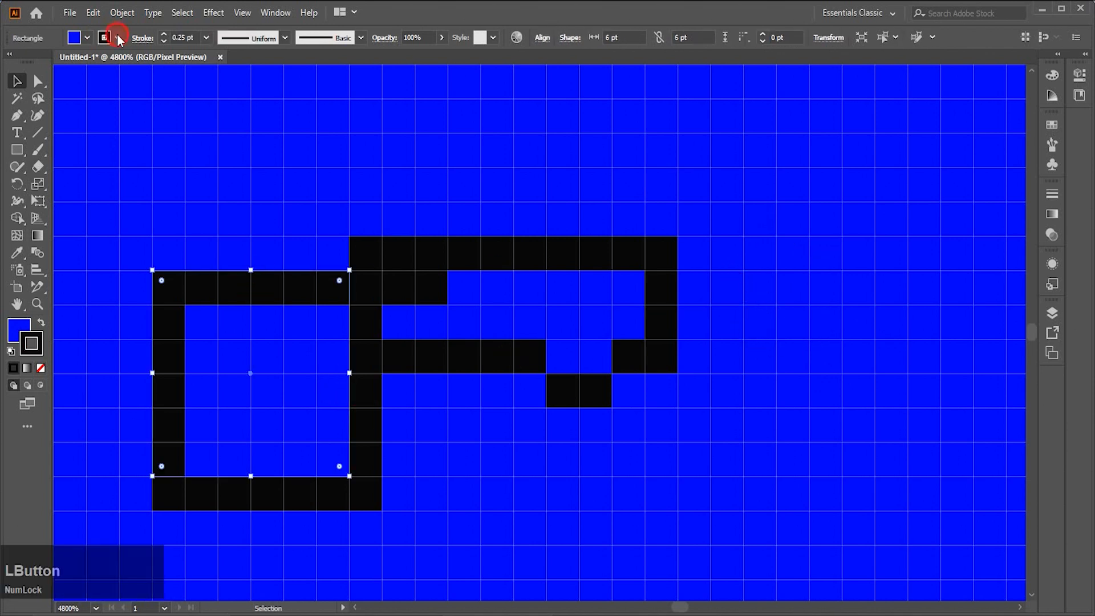
pyautogui.click(117, 37)
pyautogui.click(9, 61)
pyautogui.click(387, 290)
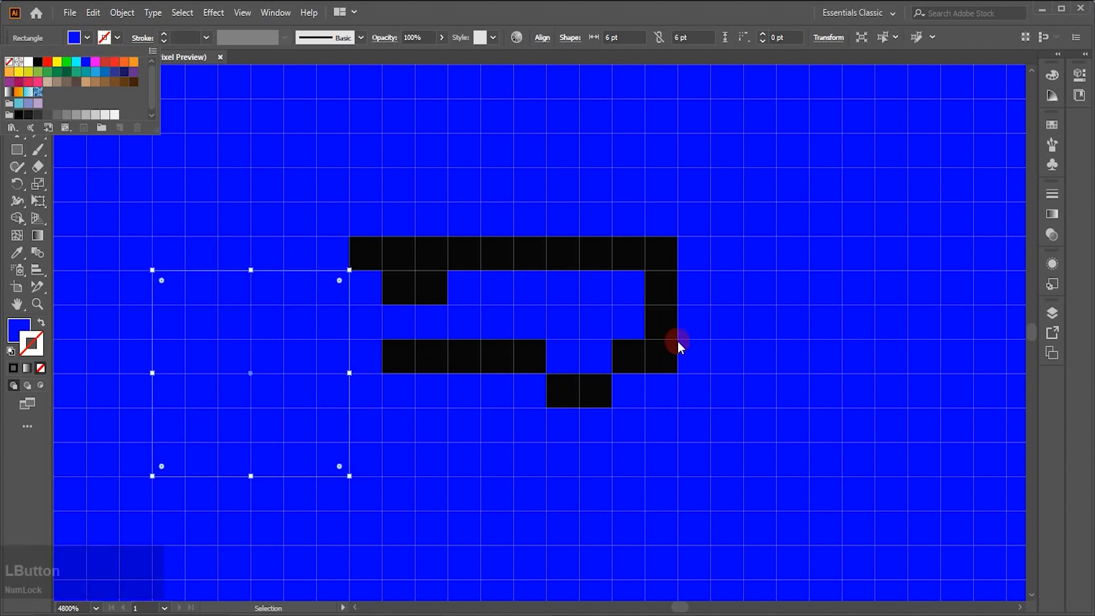
pyautogui.click(858, 302)
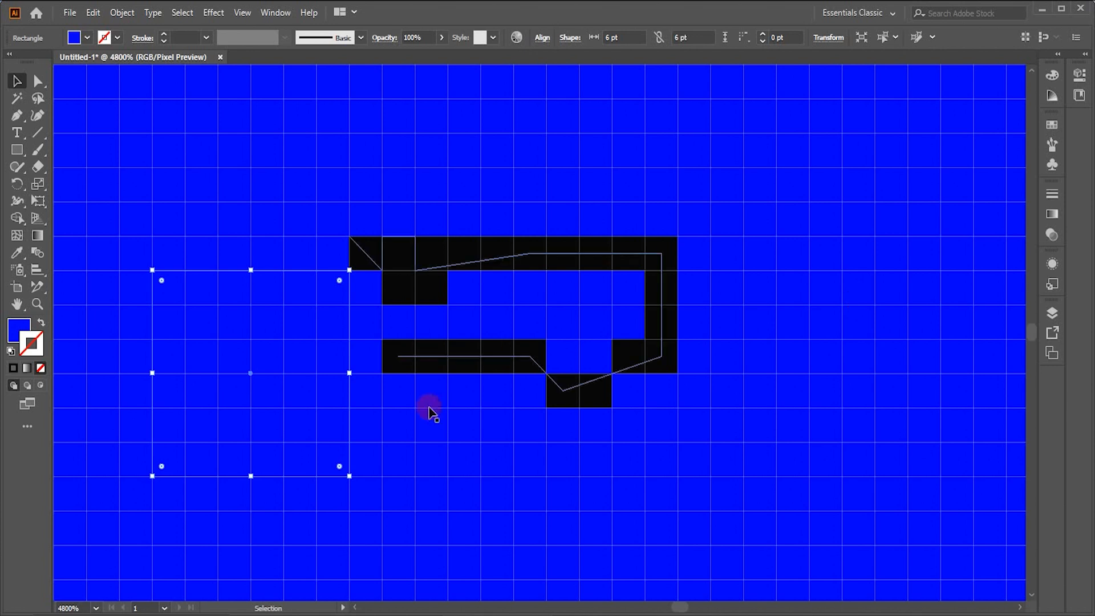
# Step: Delete the blue circle together with all the test shapes drawn over it, leaving the artboard empty
pyautogui.click(96, 609)
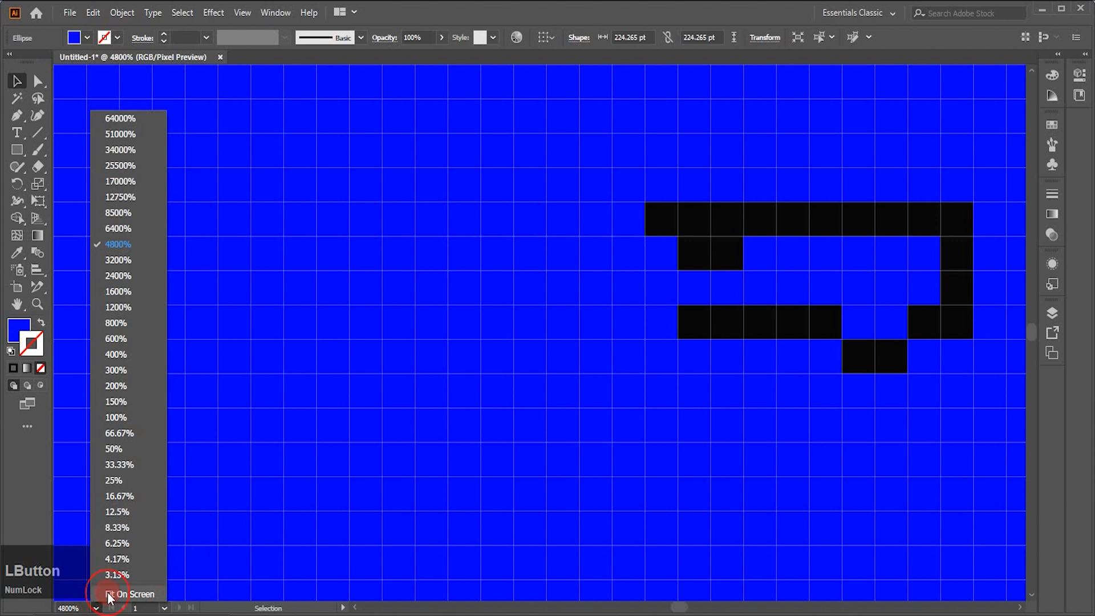
pyautogui.click(110, 595)
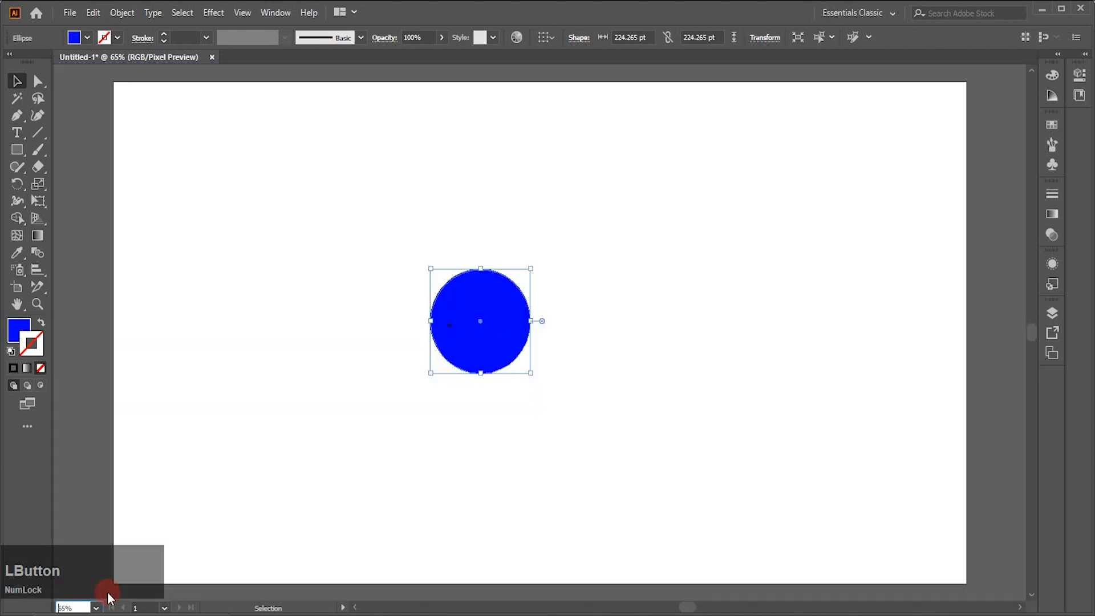
pyautogui.click(384, 181)
pyautogui.moveTo(316, 200); pyautogui.dragTo(598, 457)
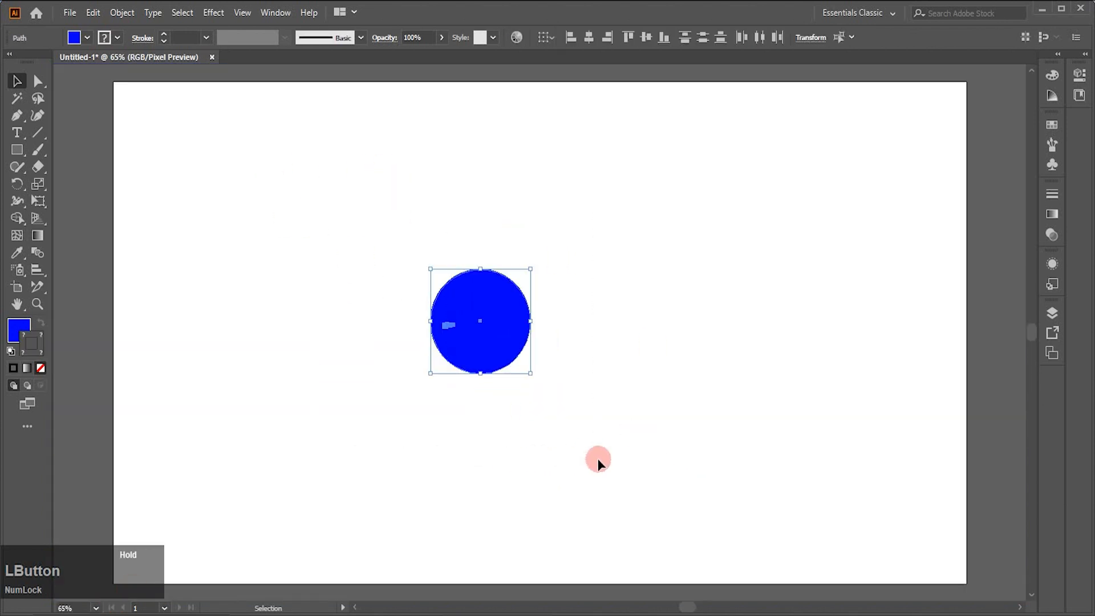
pyautogui.press('Delete')
pyautogui.click(241, 288)
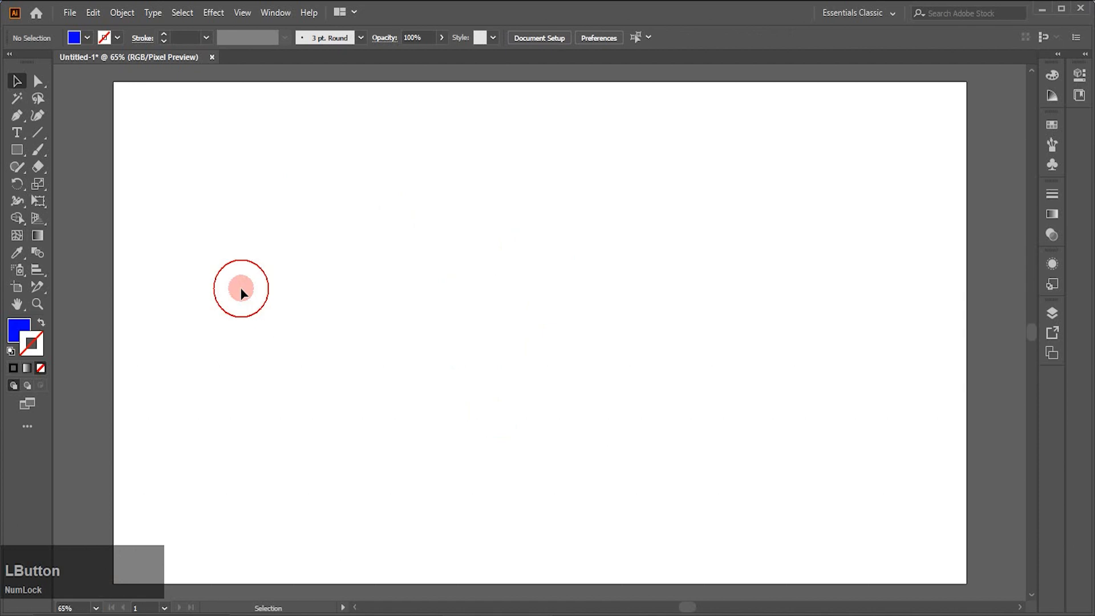
# Step: Draw a rectangle about 221.5 by 258.5 pt near the artboard's centre and place a duplicate level beside it
pyautogui.moveTo(401, 232)
pyautogui.mouseDown()
pyautogui.moveTo(472, 364)
pyautogui.moveTo(500, 352)
pyautogui.mouseUp()
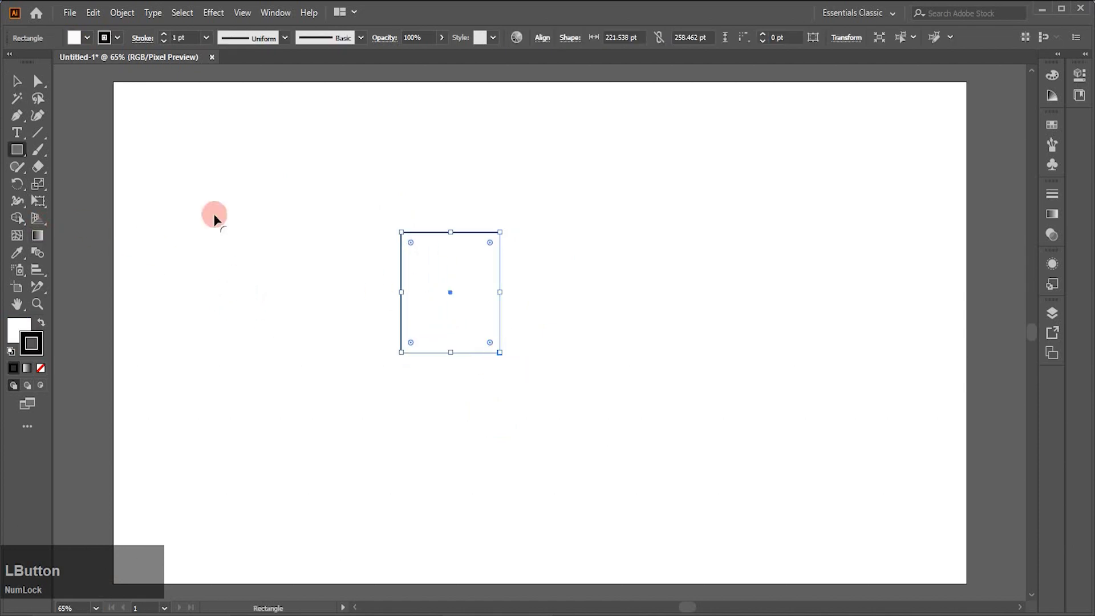
pyautogui.click(17, 81)
pyautogui.click(429, 280)
pyautogui.moveTo(429, 278); pyautogui.dragTo(577, 277)
pyautogui.click(613, 420)
# Step: Turn on Snap to Point in the Selection & Anchor Display preferences and set its distance to 5 px
pyautogui.click(243, 12)
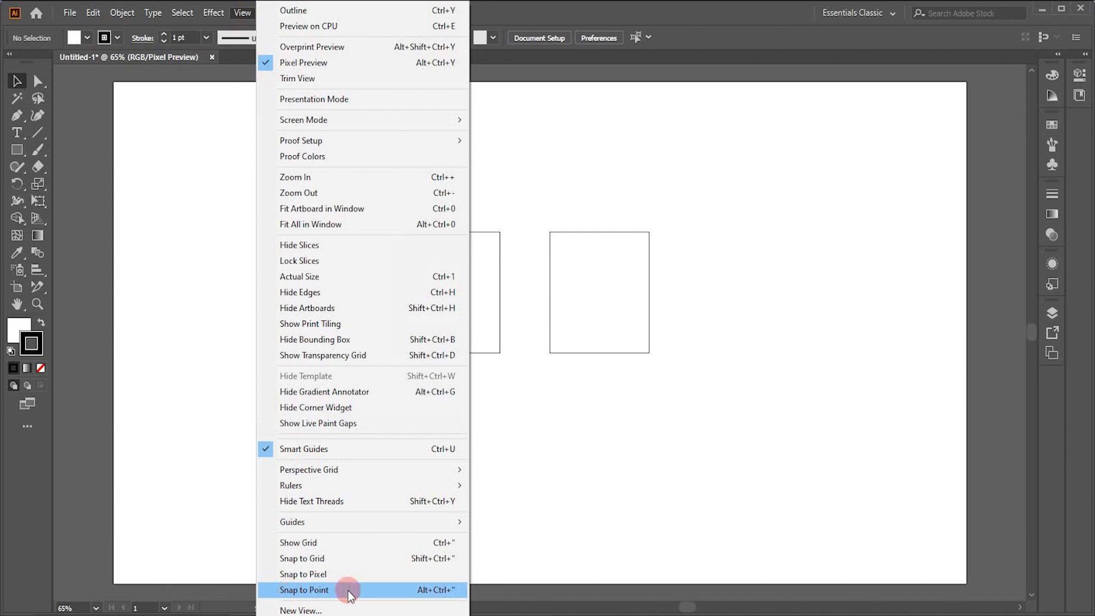
pyautogui.click(625, 525)
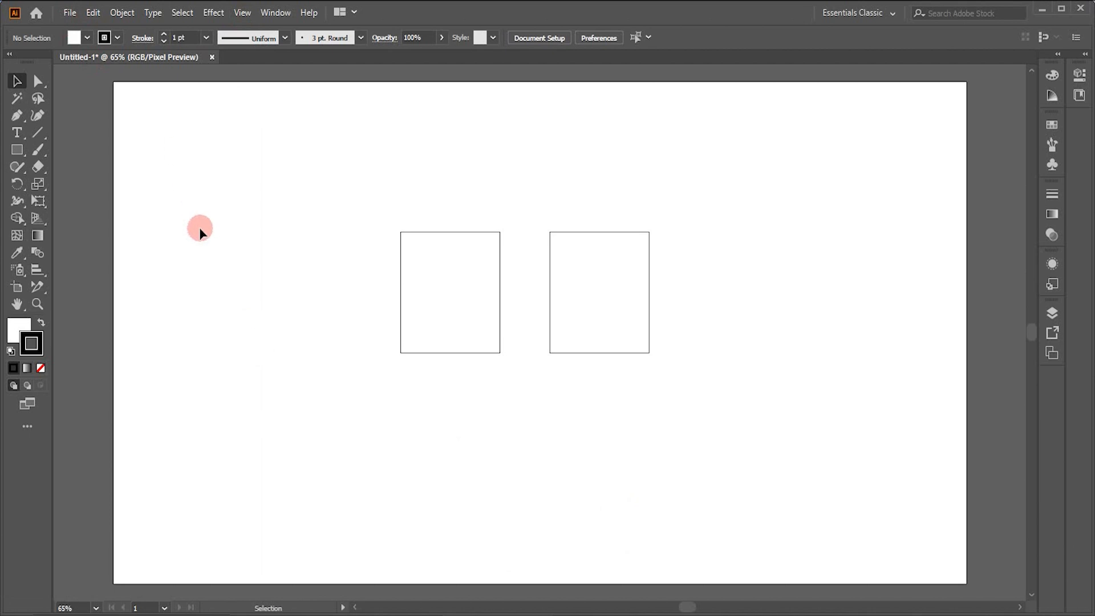
pyautogui.click(92, 16)
pyautogui.moveTo(252, 468)
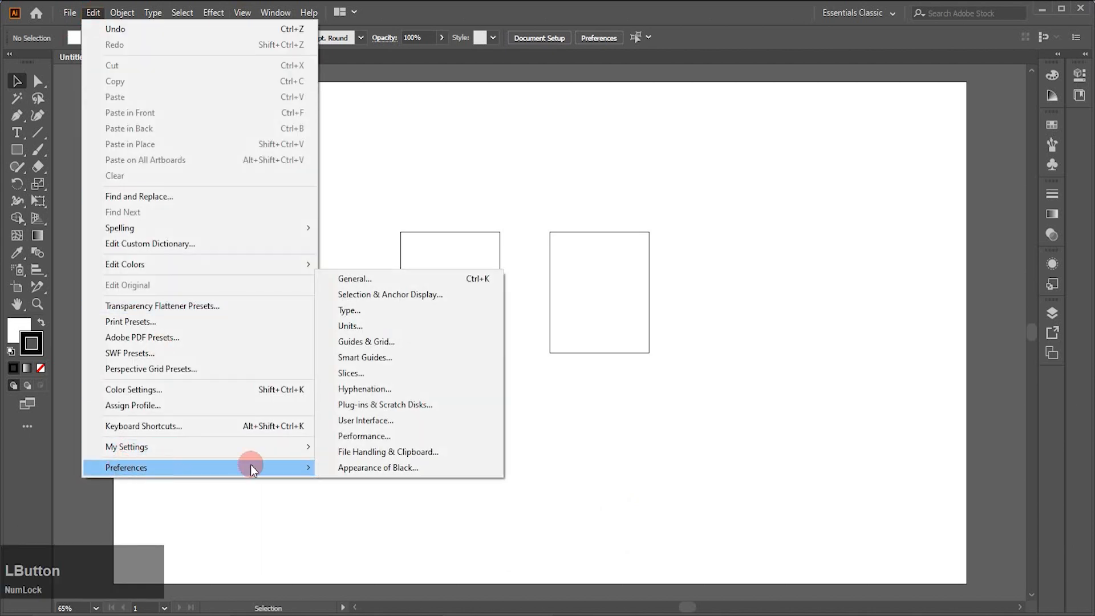
pyautogui.click(391, 295)
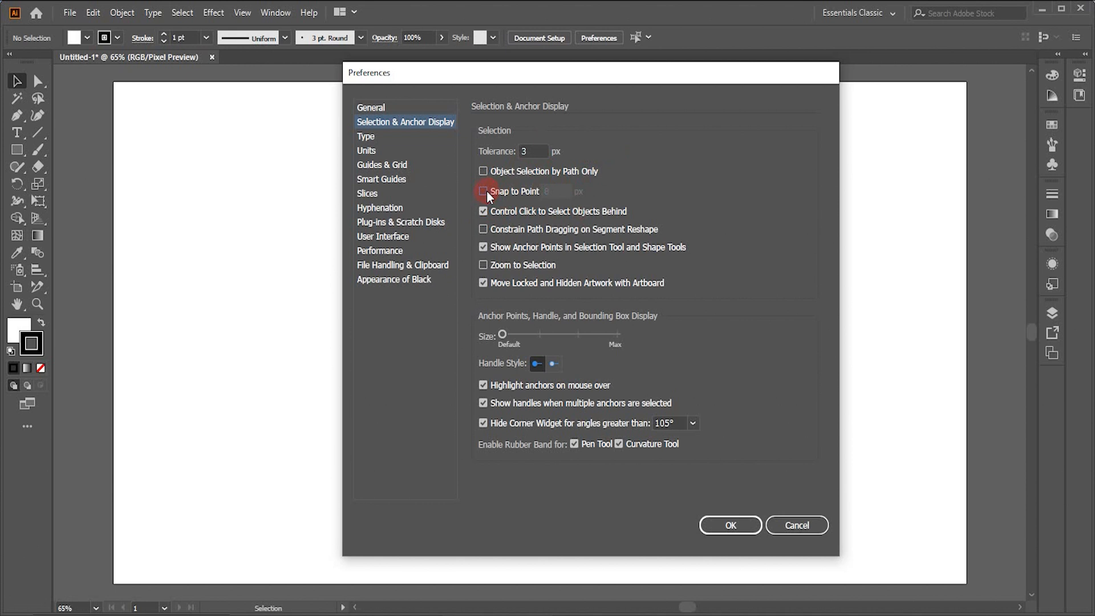
pyautogui.click(485, 190)
pyautogui.doubleClick(553, 194)
pyautogui.write('5')
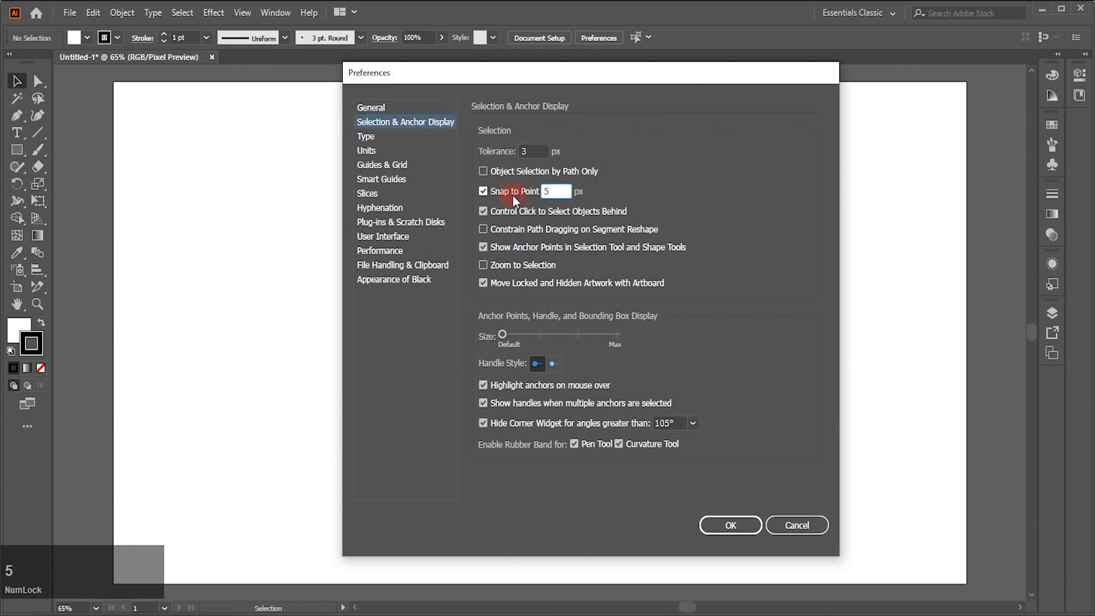
pyautogui.click(731, 525)
# Step: Move the duplicate rectangle closer to the original and slightly lower, and delete it
pyautogui.click(421, 311)
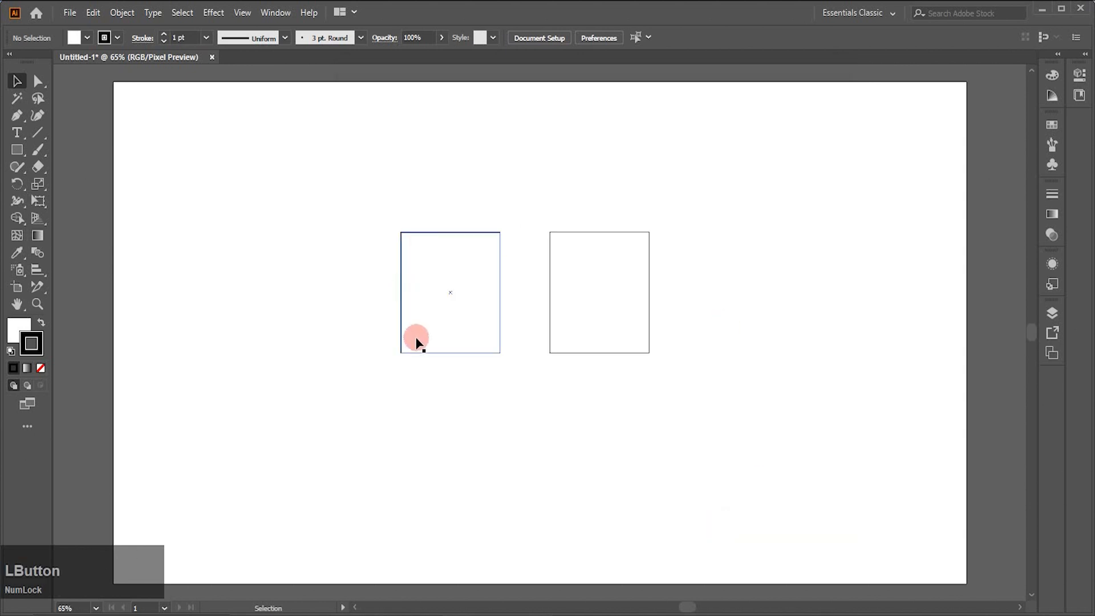
pyautogui.click(588, 341)
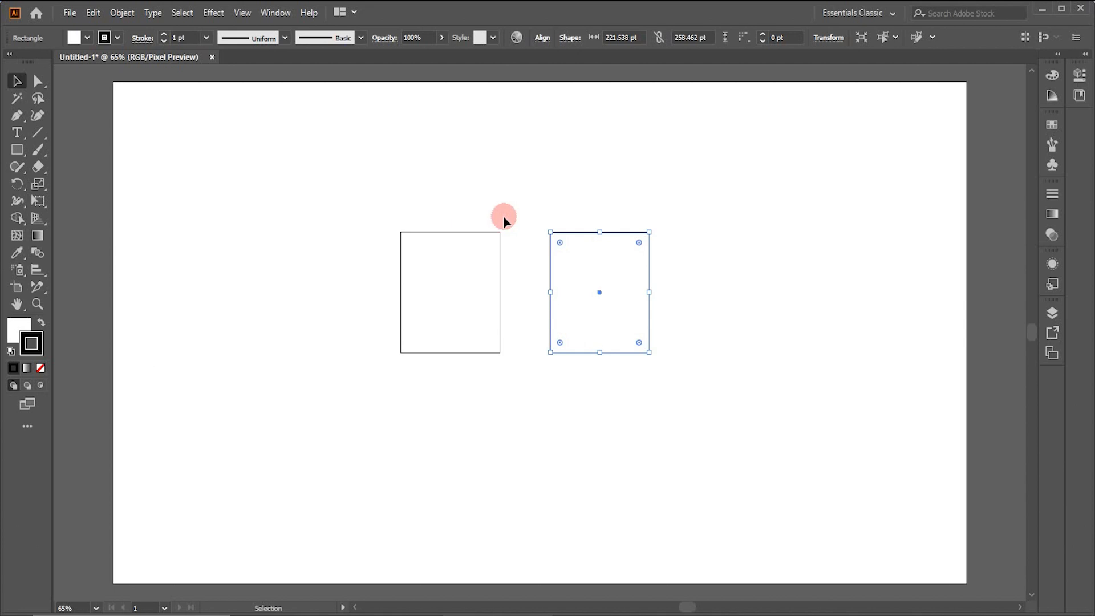
pyautogui.moveTo(624, 354); pyautogui.dragTo(591, 362)
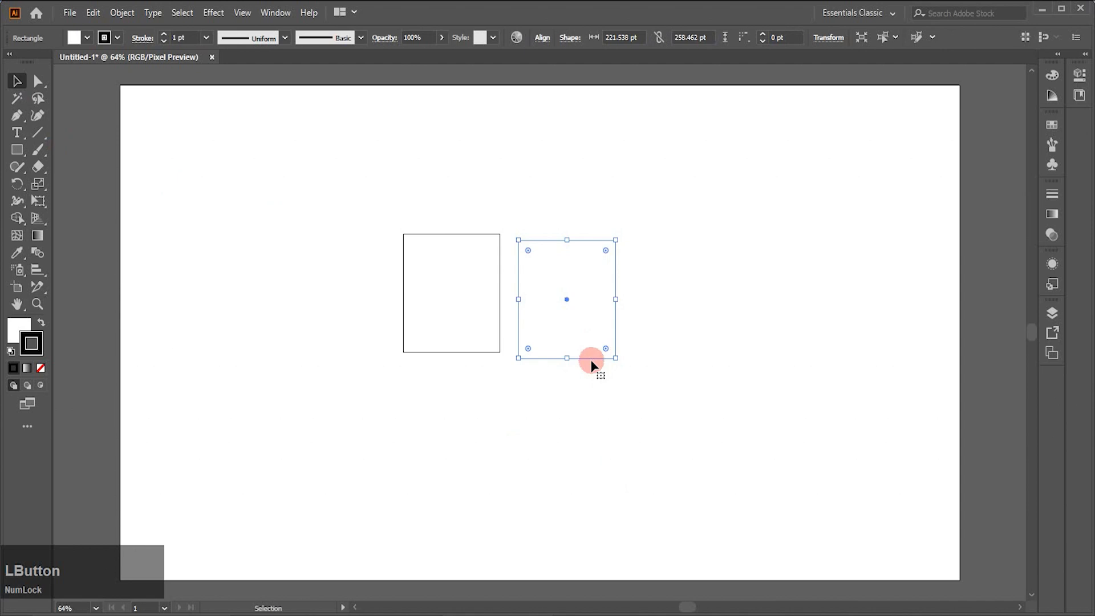
pyautogui.press('Delete')
# Step: Shrink the remaining rectangle to about 135.8 by 116.9 pt and place a duplicate level beside it
pyautogui.click(488, 352)
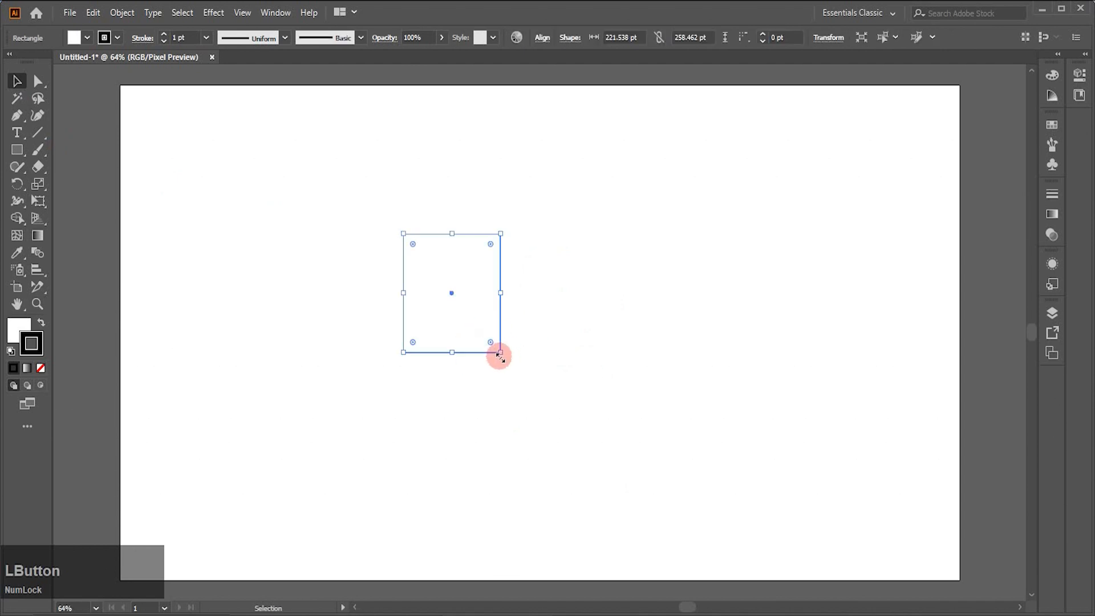
pyautogui.moveTo(499, 353); pyautogui.dragTo(513, 266)
pyautogui.click(583, 386)
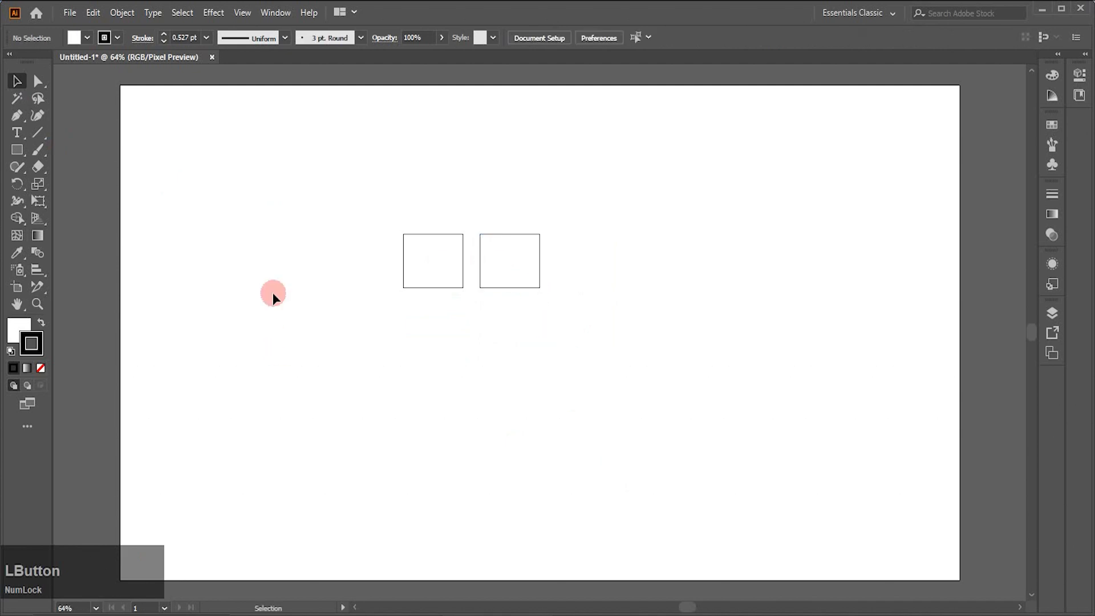
# Step: Test point snapping by moving the duplicate rectangle below the original, and place it level beside the original with a slightly narrower gap
pyautogui.click(43, 306)
pyautogui.moveTo(327, 211); pyautogui.dragTo(599, 360)
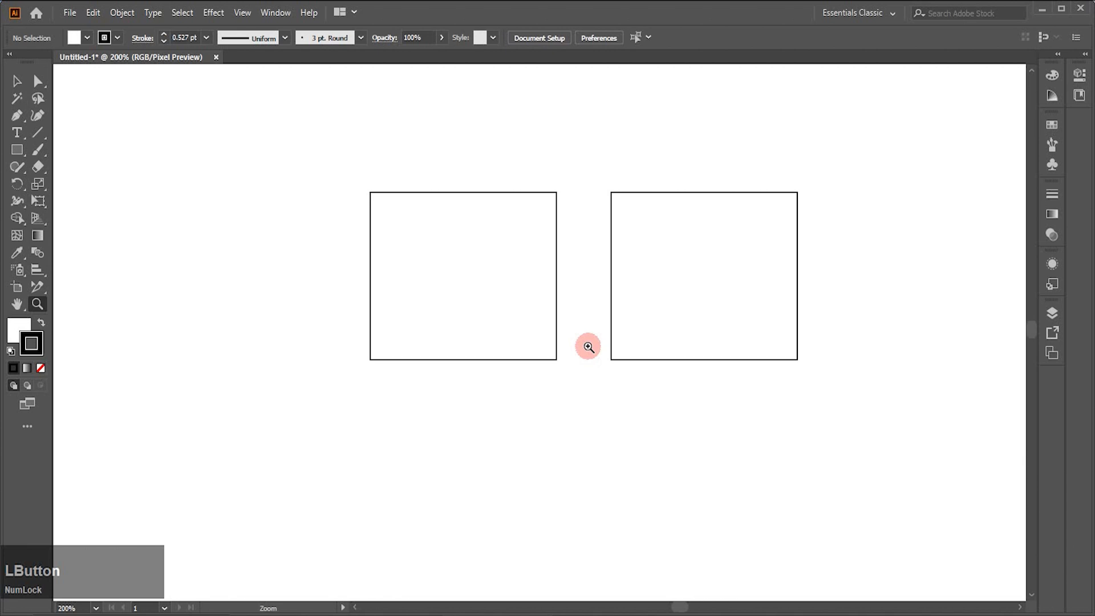
pyautogui.click(440, 251)
pyautogui.press('v')
pyautogui.click(699, 303)
pyautogui.moveTo(747, 235); pyautogui.dragTo(677, 585)
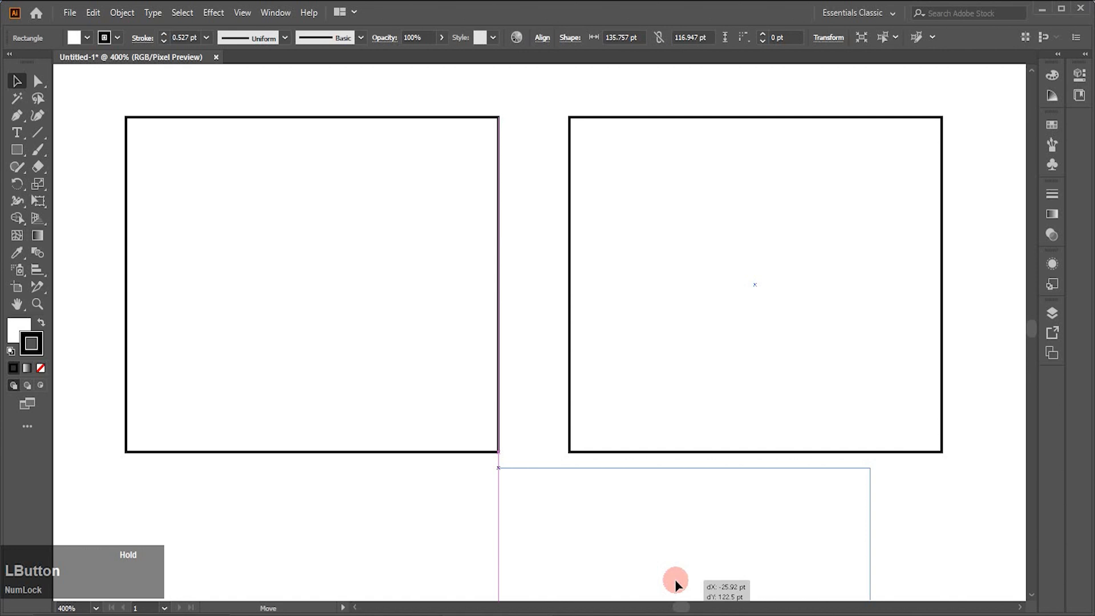
pyautogui.moveTo(676, 579); pyautogui.dragTo(676, 579)
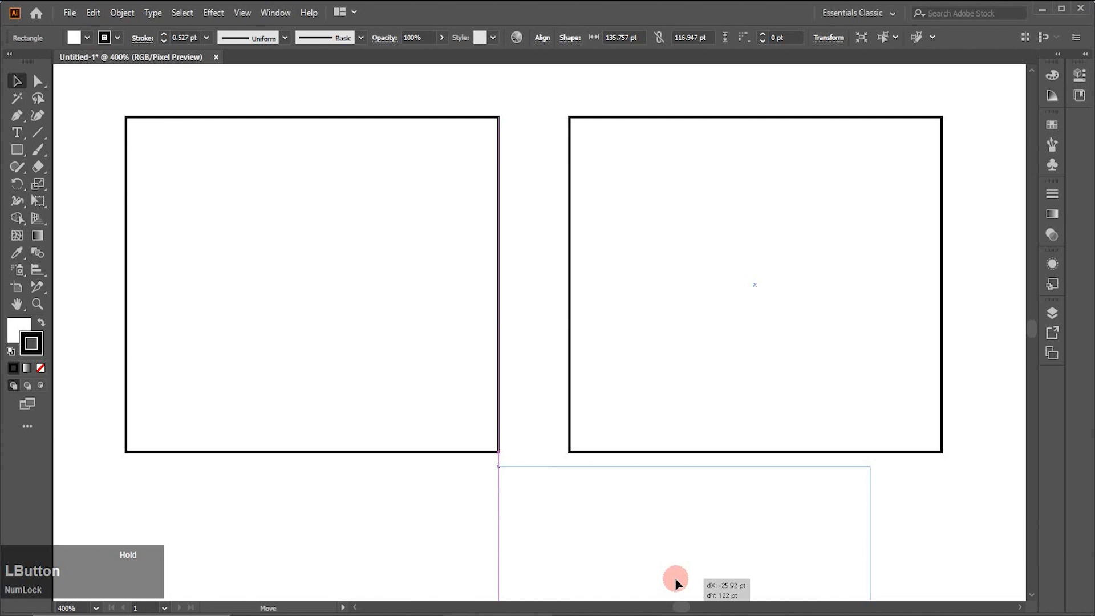
pyautogui.moveTo(676, 580)
pyautogui.mouseDown()
pyautogui.moveTo(677, 566)
pyautogui.moveTo(673, 576)
pyautogui.mouseUp()
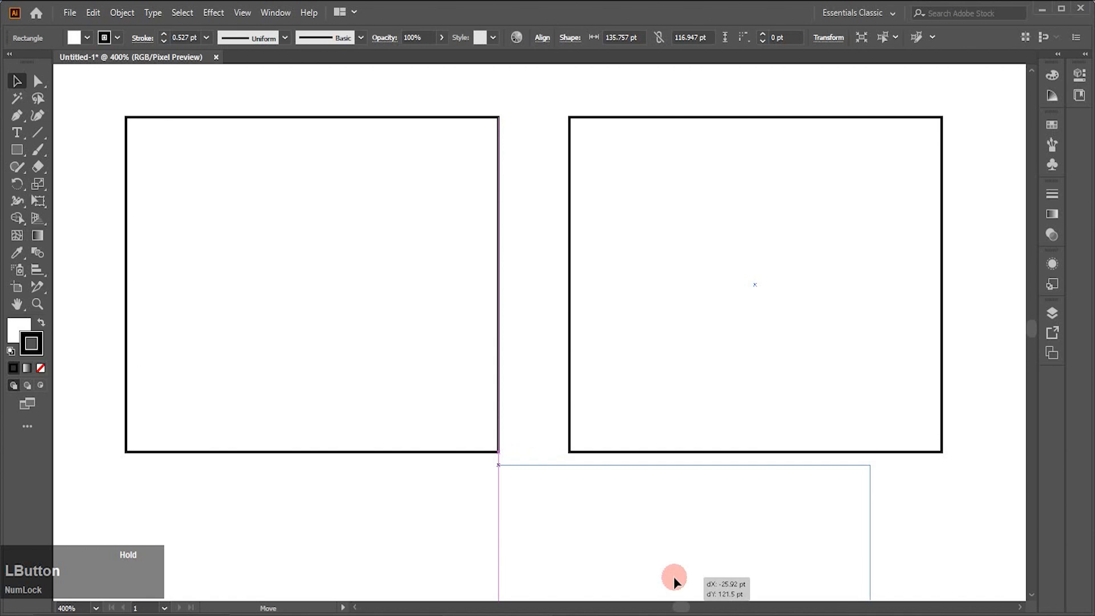
pyautogui.moveTo(673, 576); pyautogui.dragTo(735, 232)
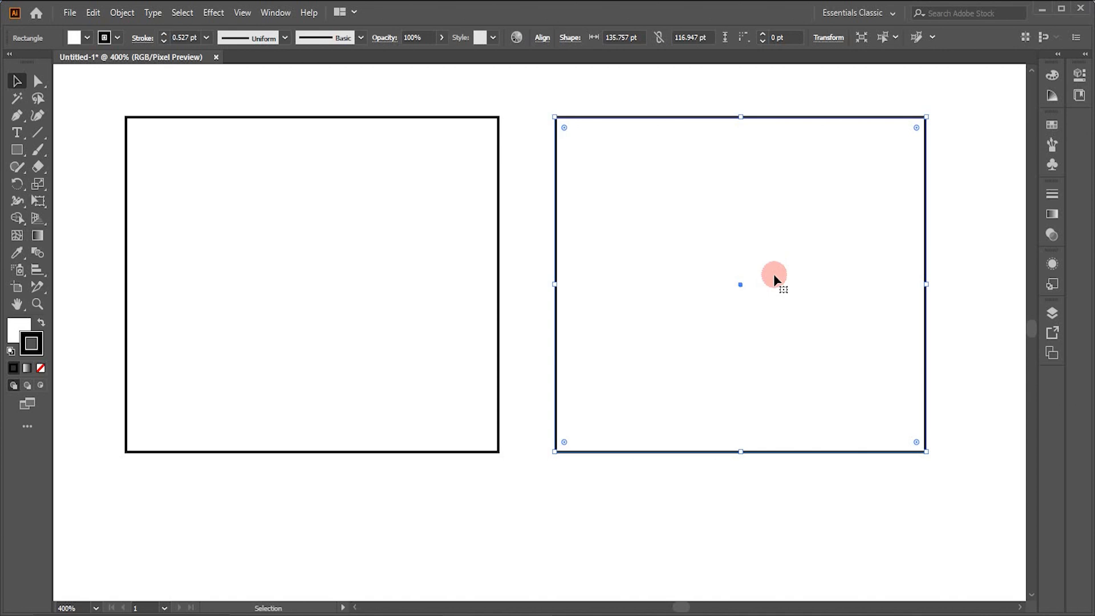
pyautogui.click(528, 171)
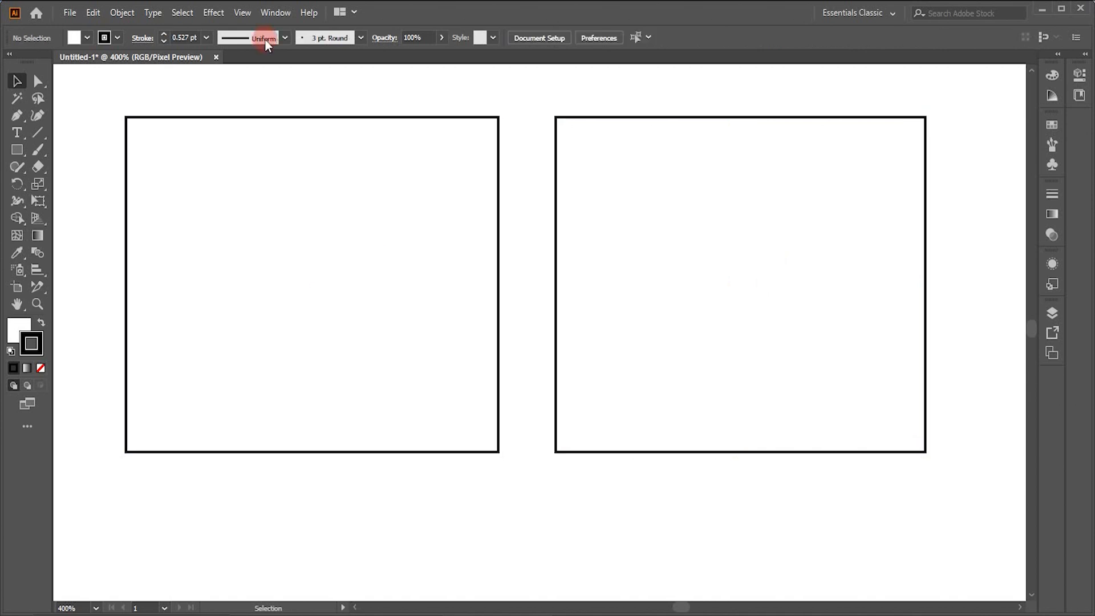
# Step: Open the list of view and snapping options
pyautogui.click(243, 13)
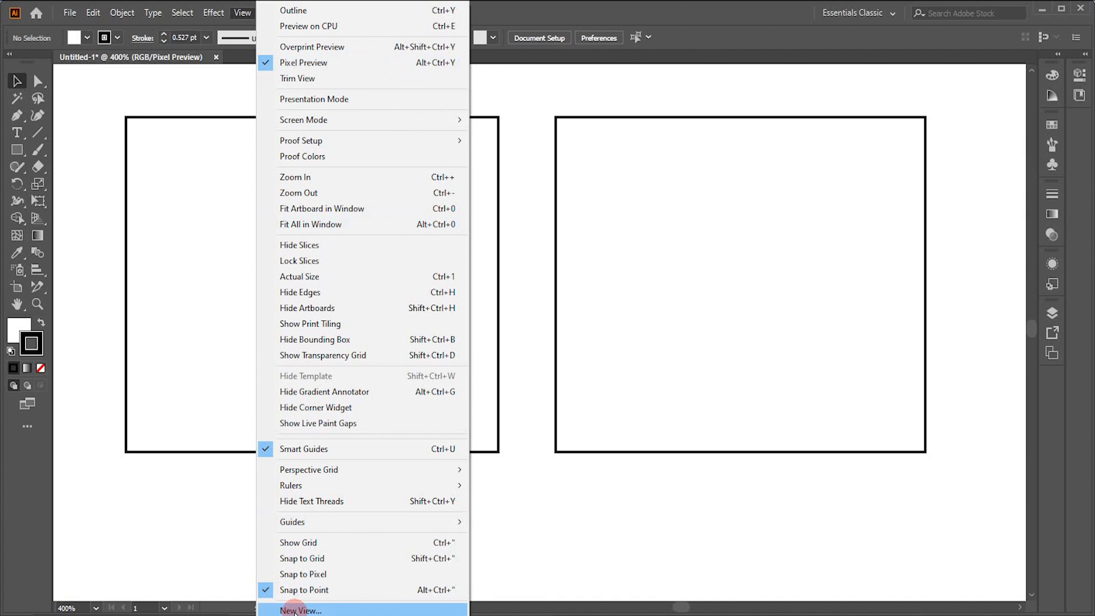